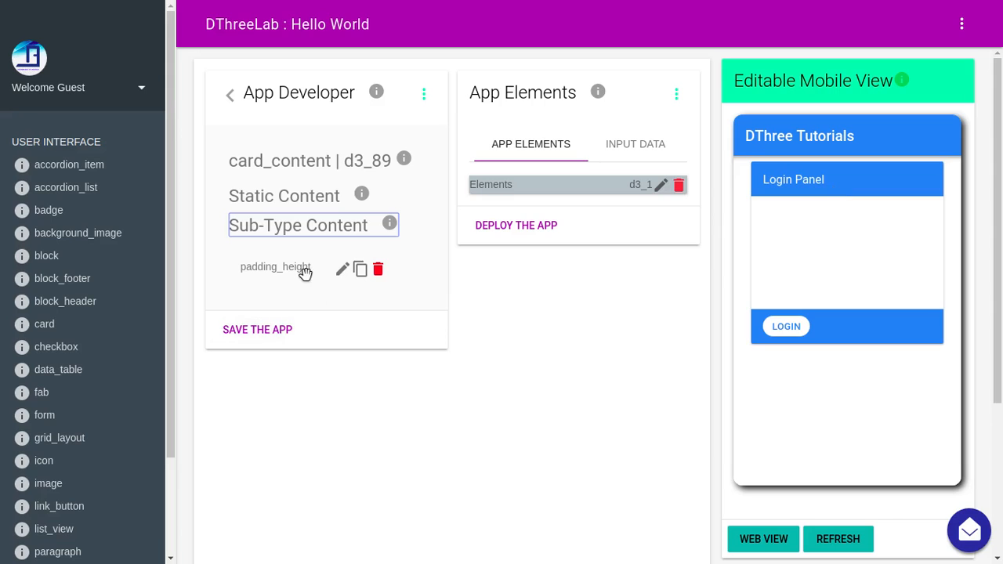
- Add a form element to the sub-type content of the login card's card_content
mouse_move(31, 388)
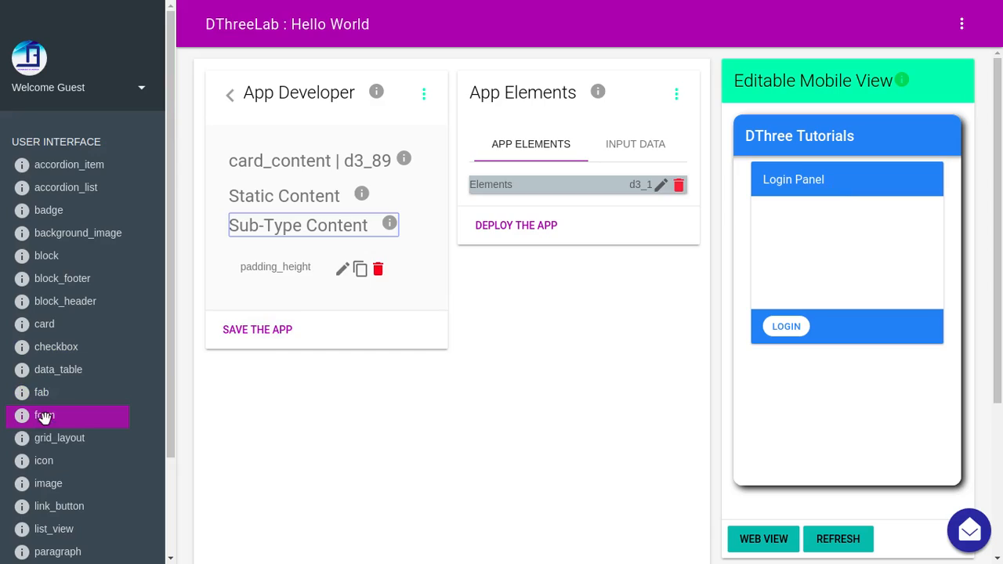
left_click_drag(39, 415, 284, 290)
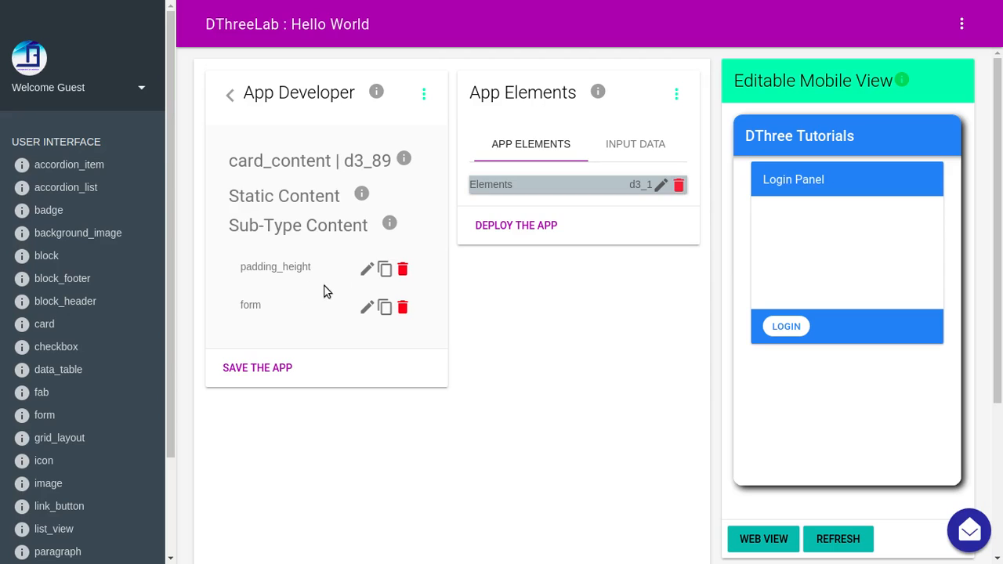
- Set the height of the card content's padding_height element to 5 and save the app
left_click(367, 268)
left_click(254, 309)
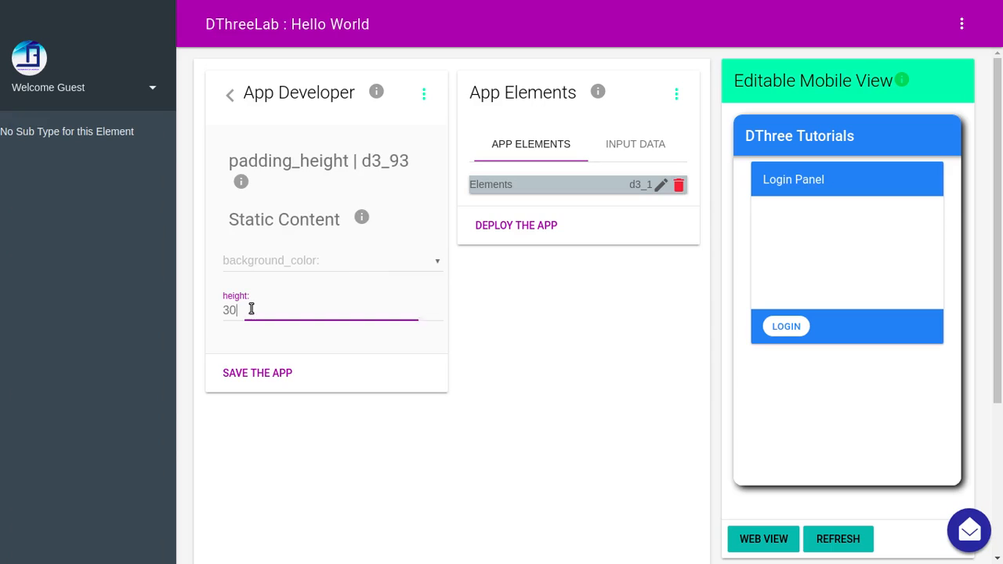
double_click(251, 309)
type("5")
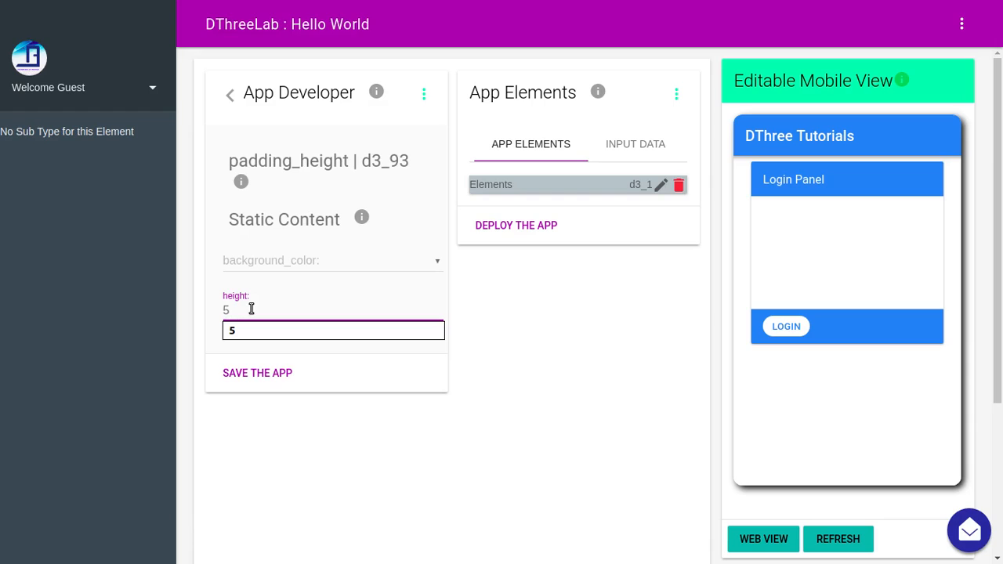
left_click(394, 425)
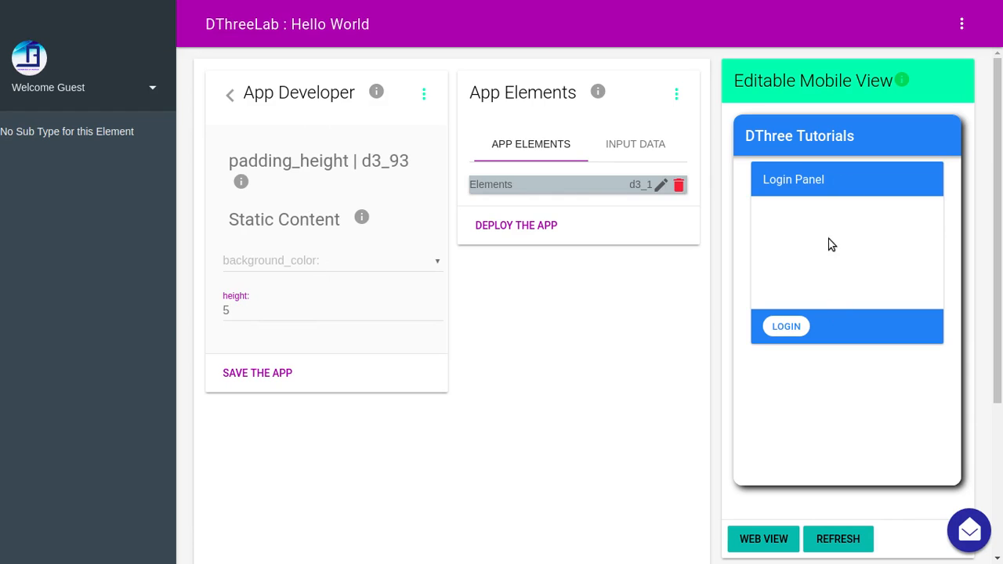
left_click(261, 377)
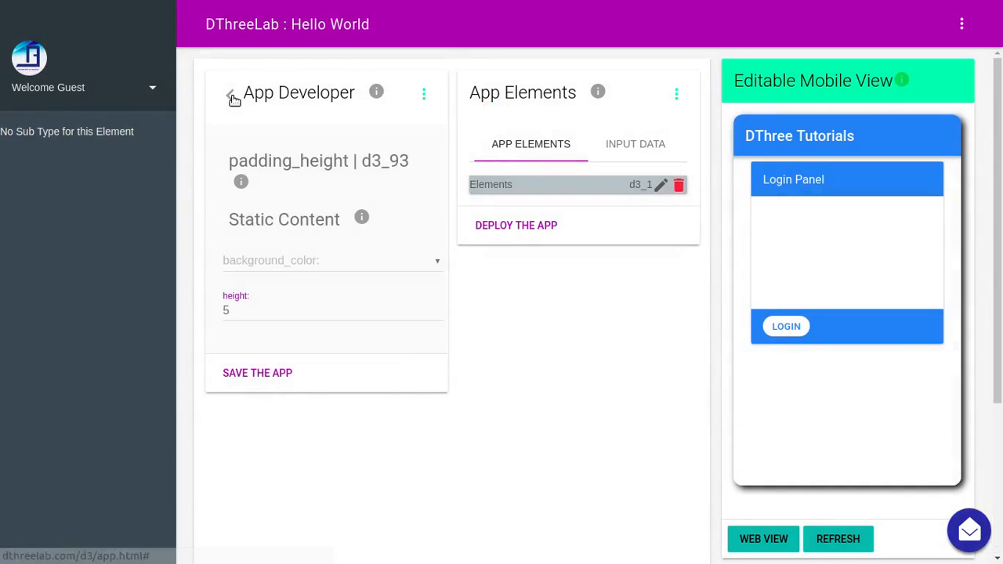
- Place a list_view inside the card content's form and an item_content inside that list_view
left_click(232, 97)
left_click(305, 402)
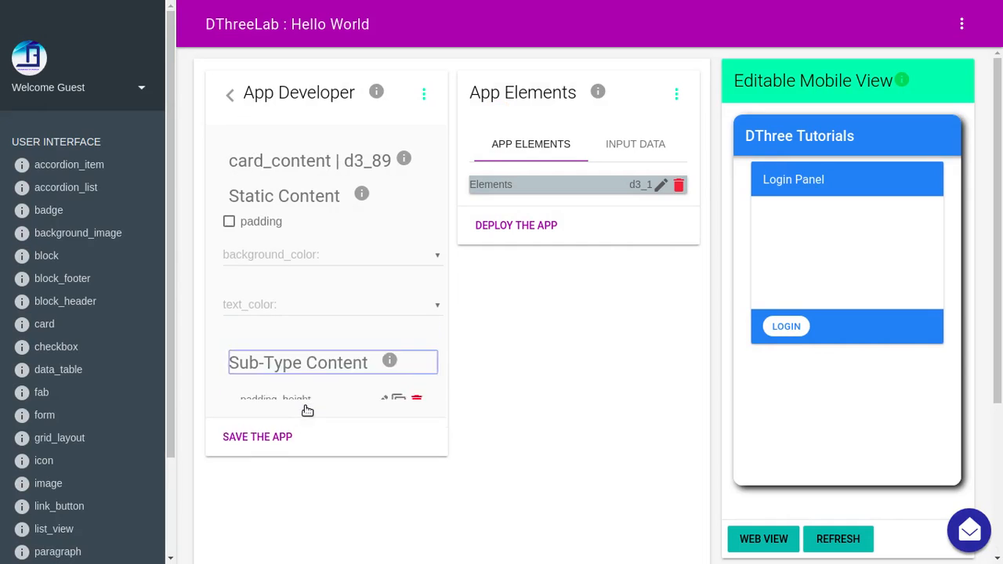
left_click(367, 307)
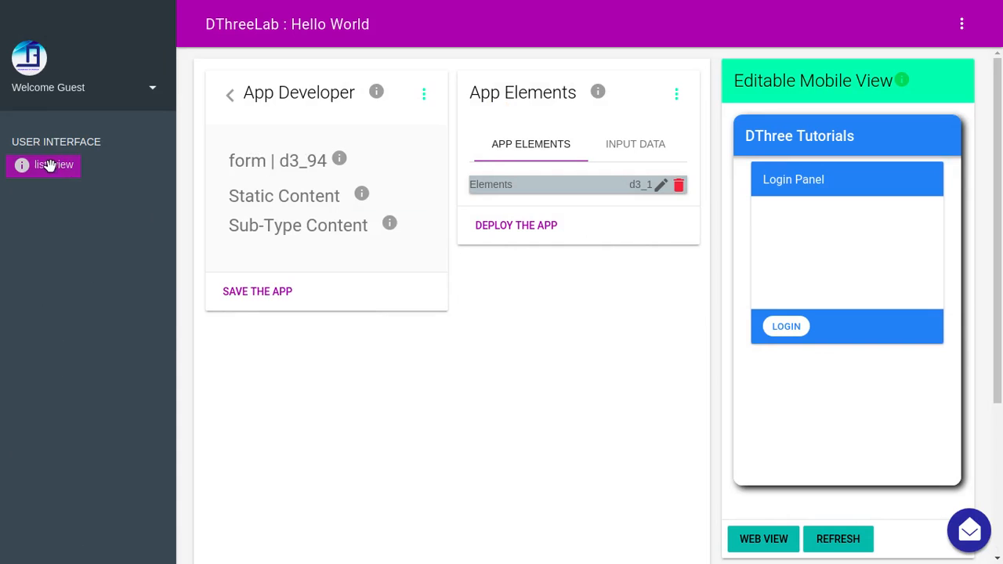
left_click_drag(41, 165, 303, 260)
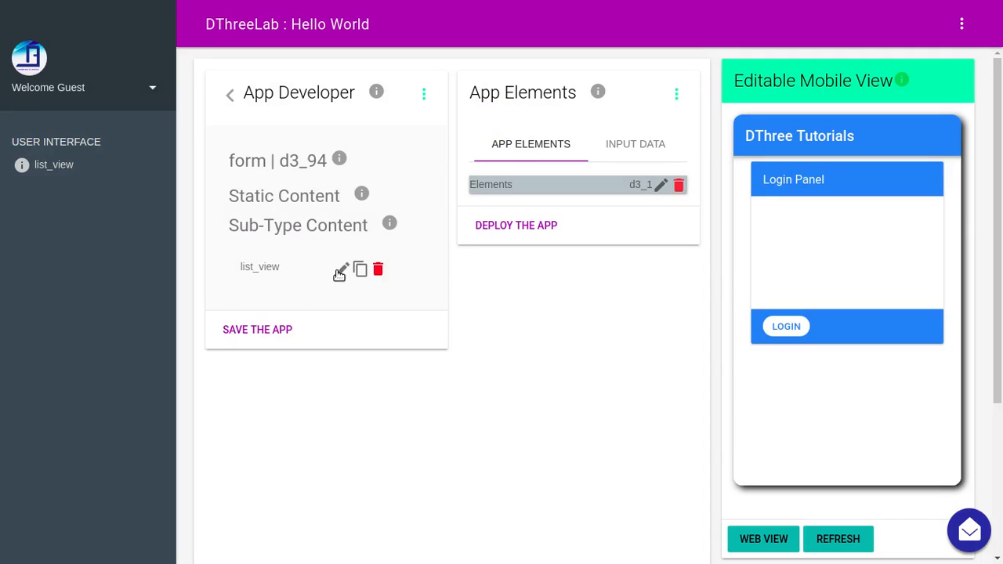
left_click(341, 271)
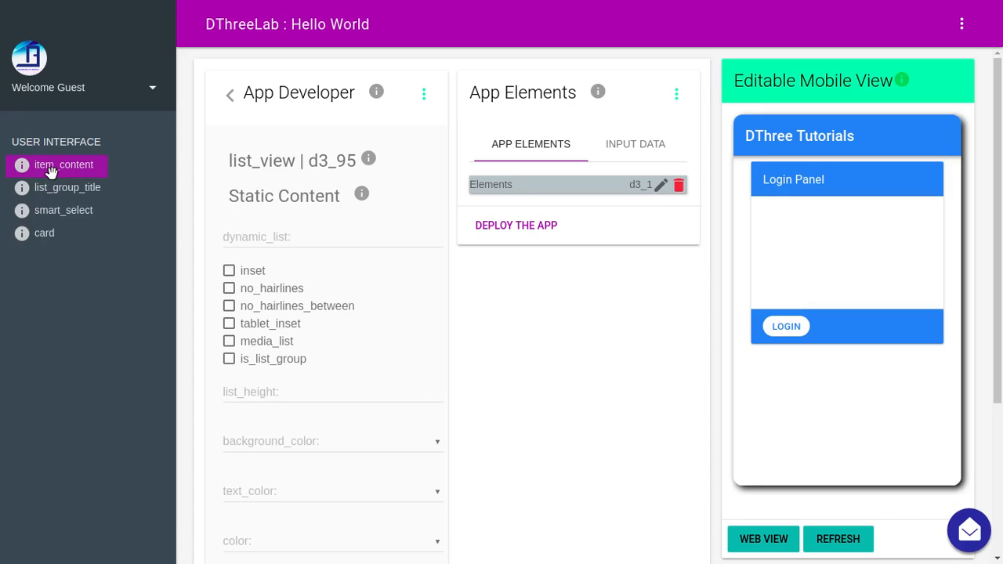
left_click_drag(51, 172, 281, 259)
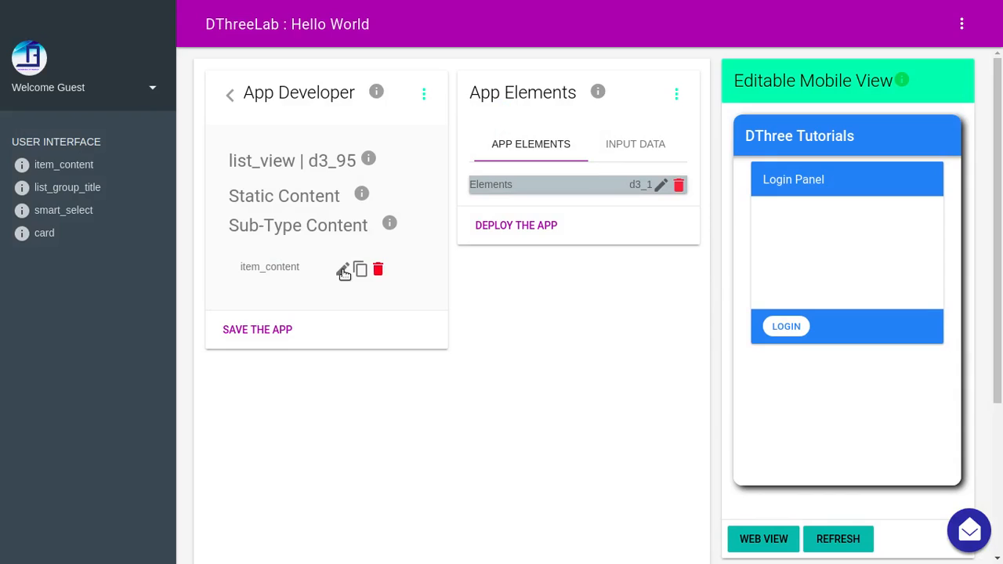
- Label the item_content "username" and enable its is_input option
left_click(343, 270)
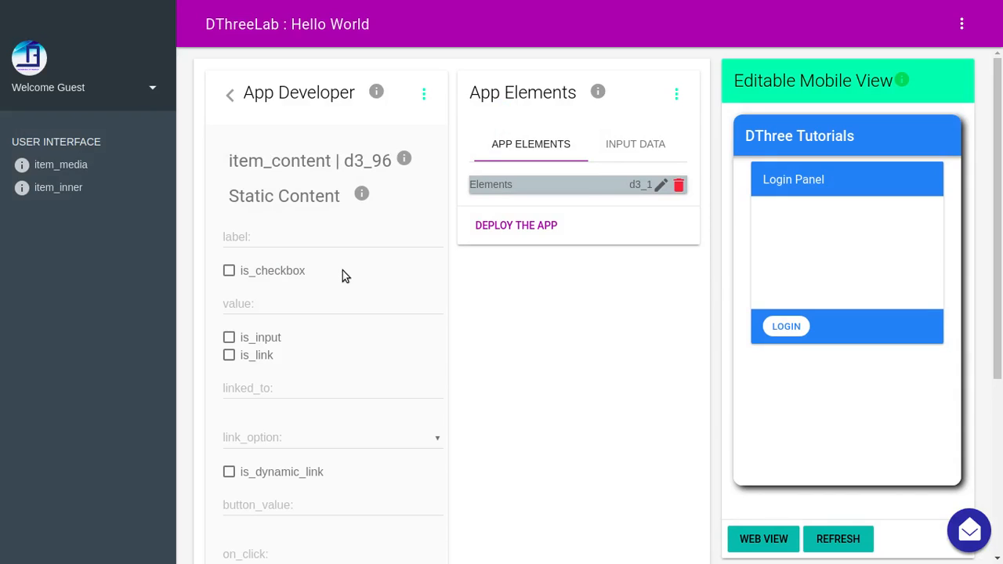
left_click(278, 235)
type("us")
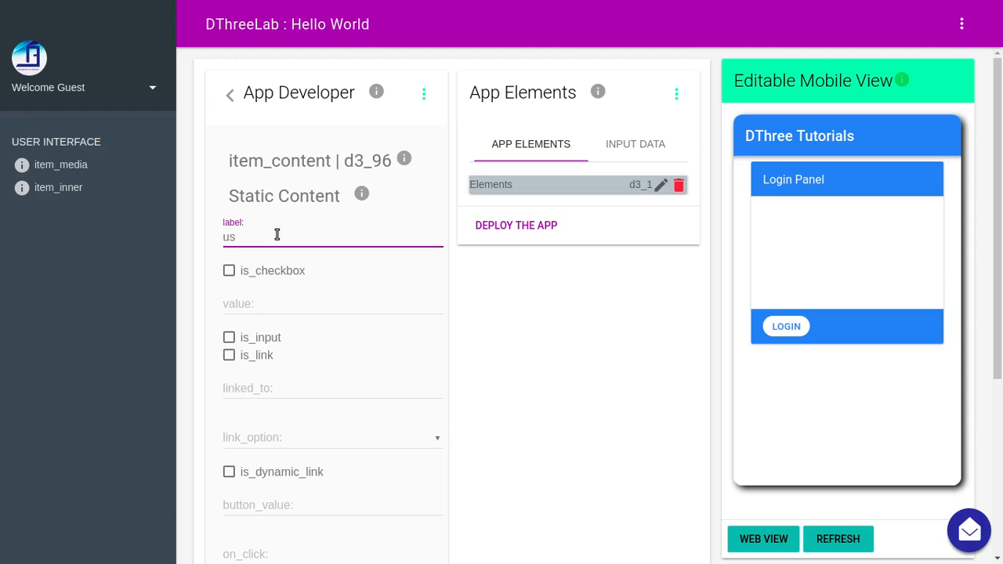
type("ername")
left_click(230, 340)
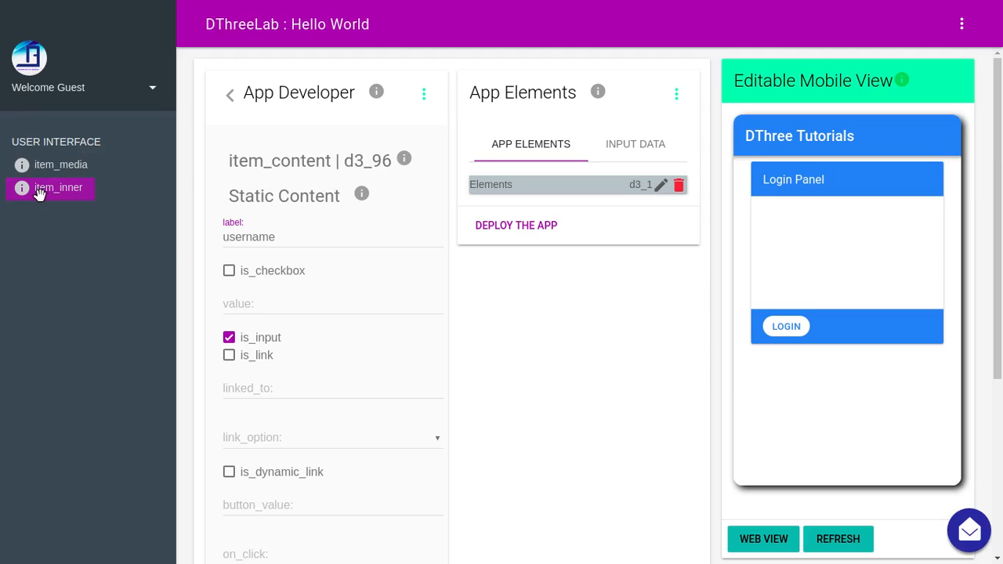
- Add an item_inner to the username item_content and fill it with an item_title and a form_input_wrap
left_click_drag(36, 195, 283, 259)
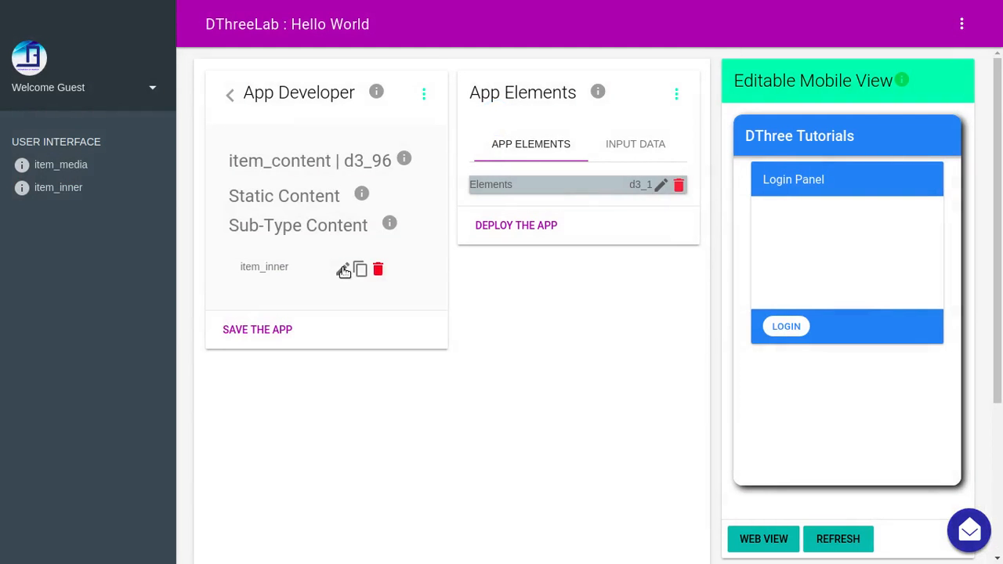
left_click(343, 269)
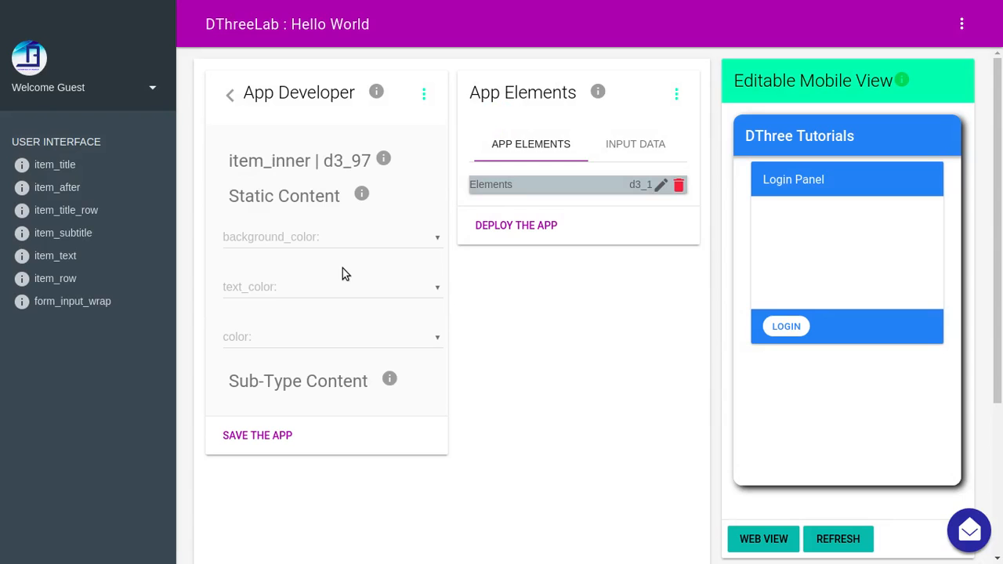
left_click(306, 382)
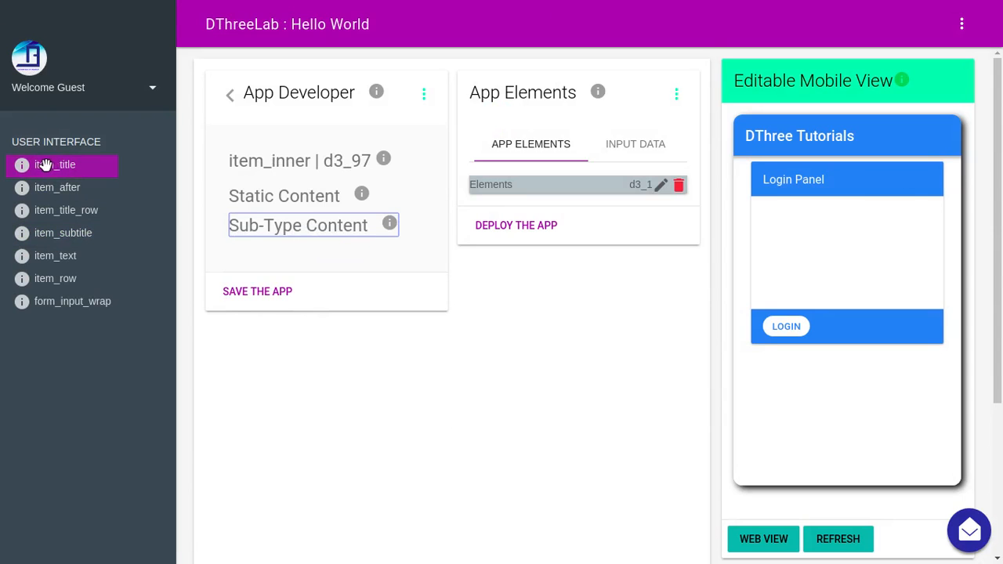
left_click_drag(37, 164, 295, 258)
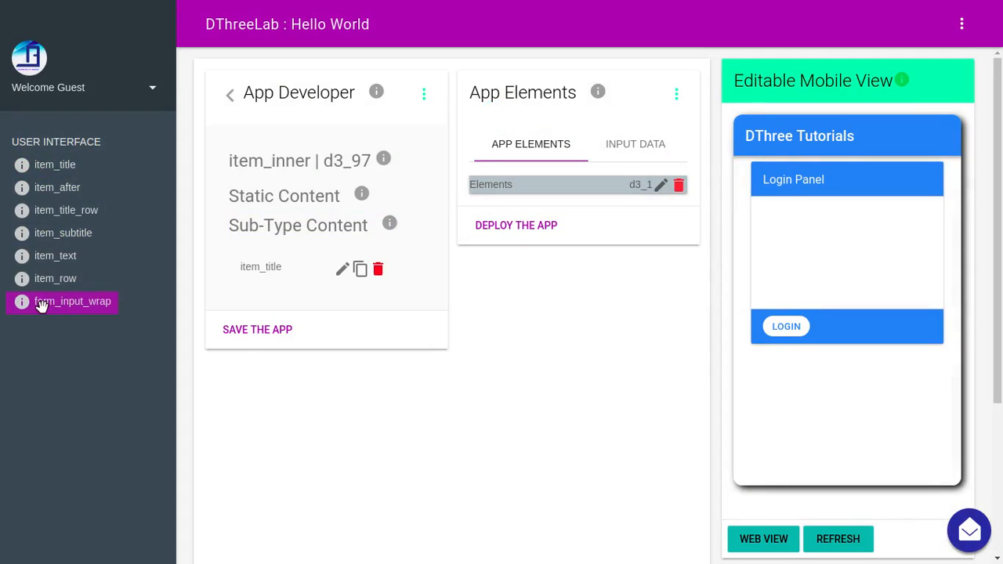
left_click_drag(21, 302, 306, 293)
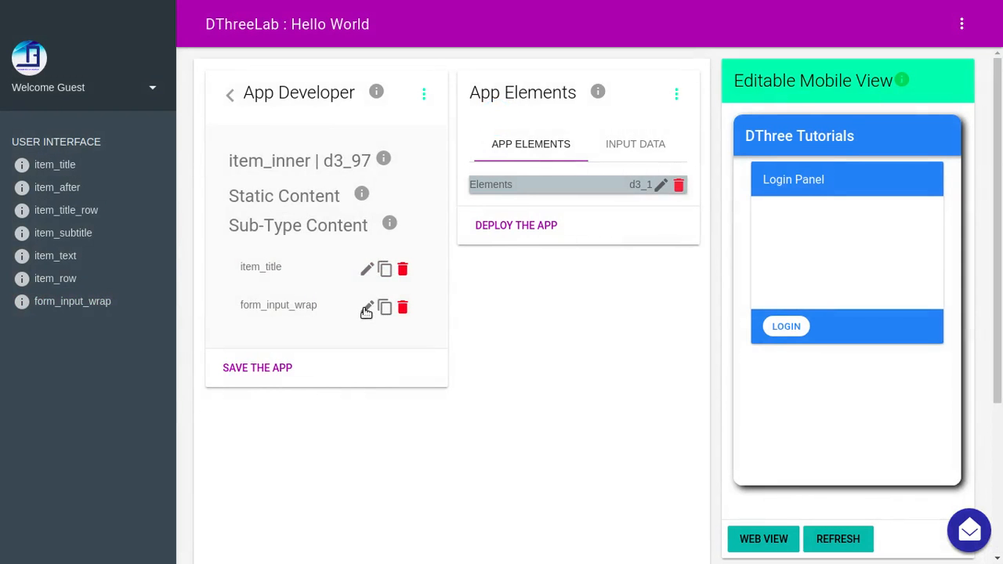
- Add an input to the form_input_wrap with type email and the label "username"
left_click(366, 309)
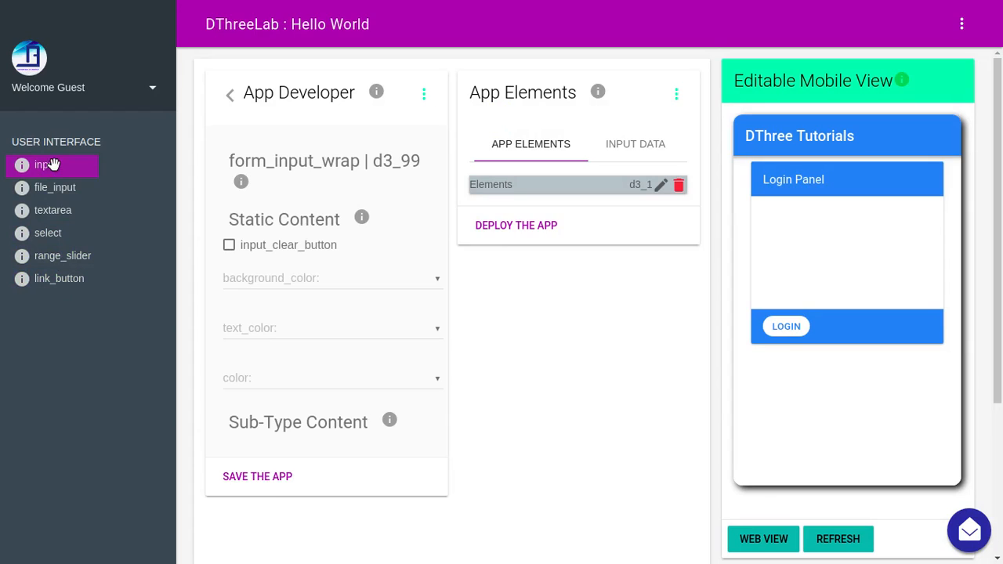
left_click_drag(47, 163, 289, 275)
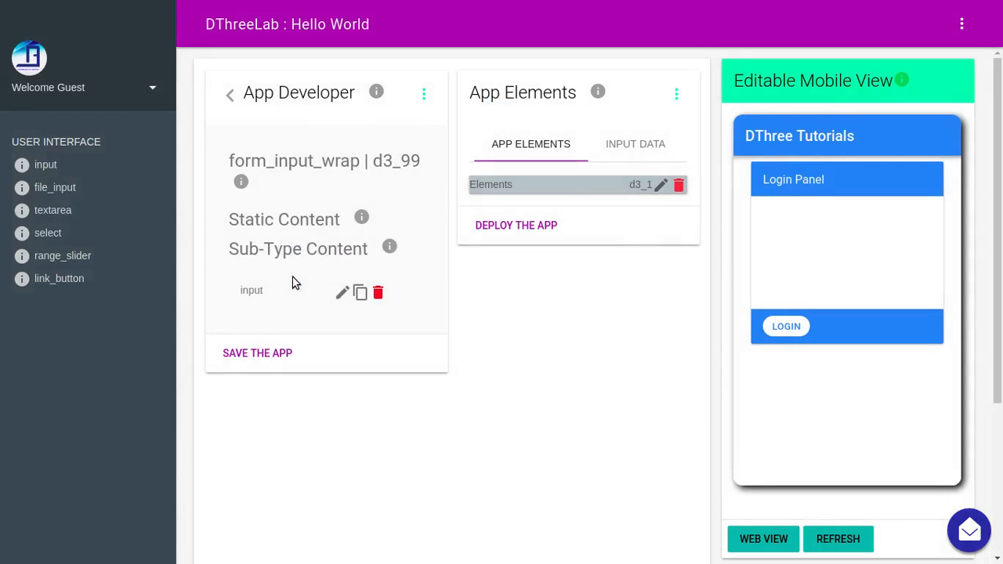
left_click(343, 292)
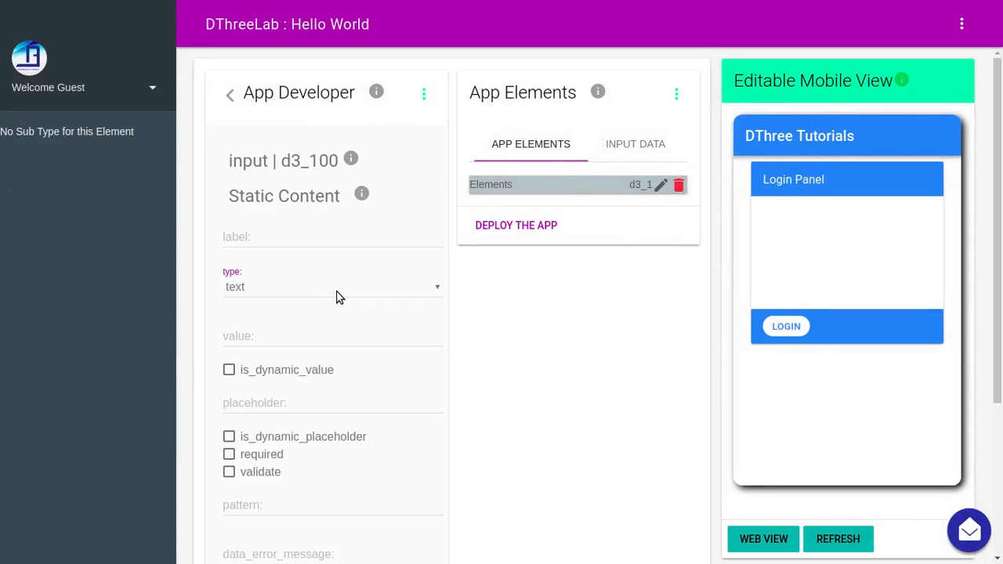
left_click(338, 292)
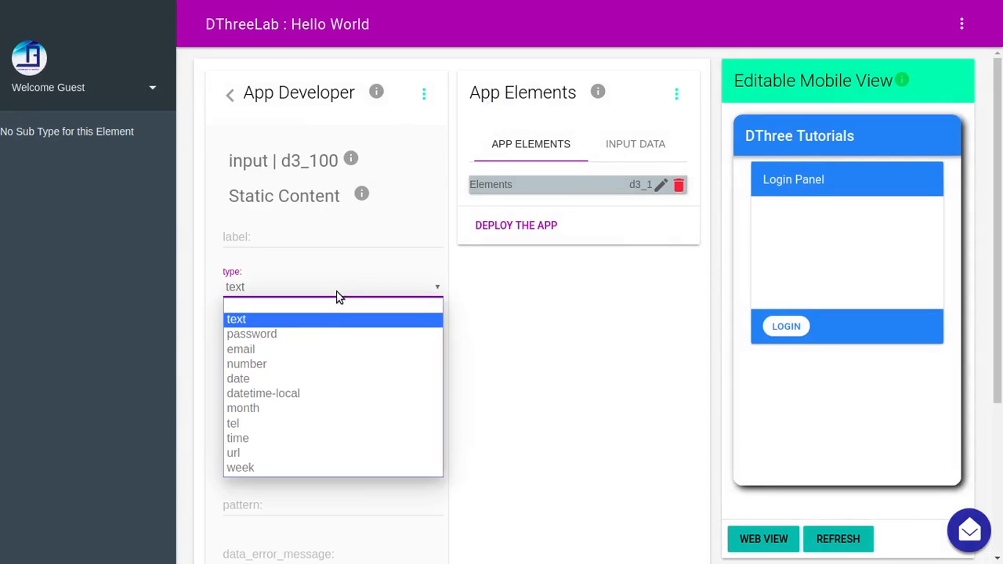
left_click(307, 349)
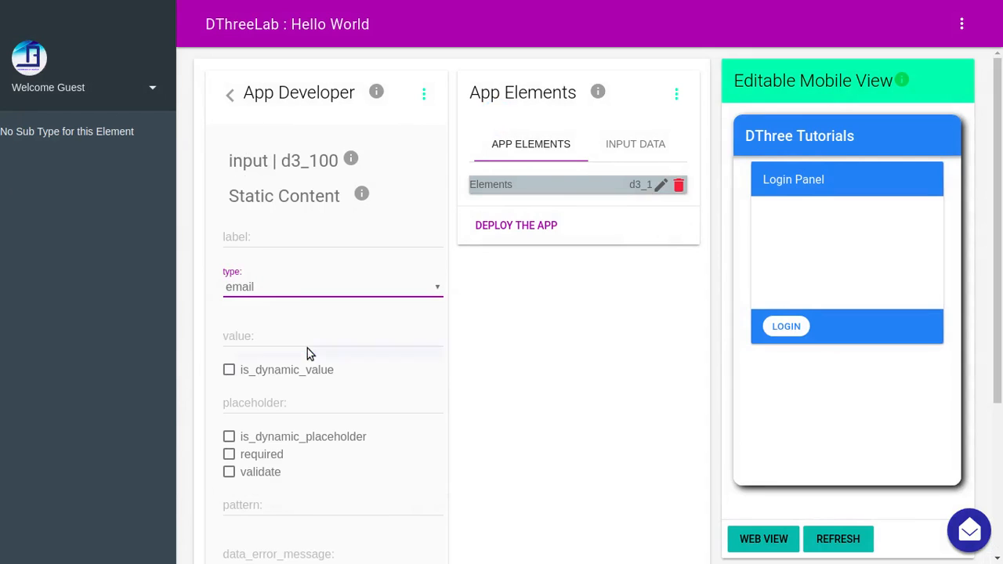
left_click(257, 237)
type("us")
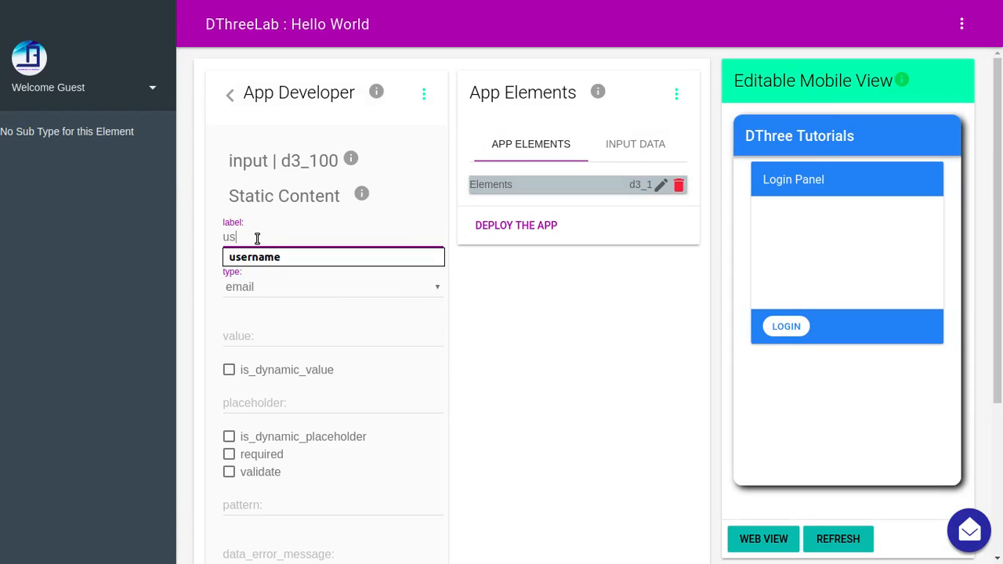
type("ername")
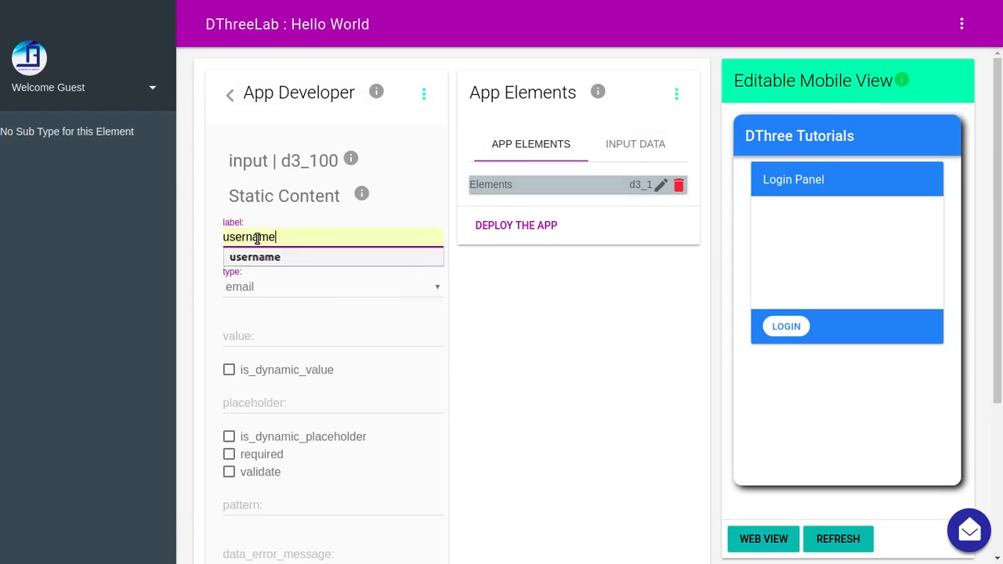
left_click(255, 257)
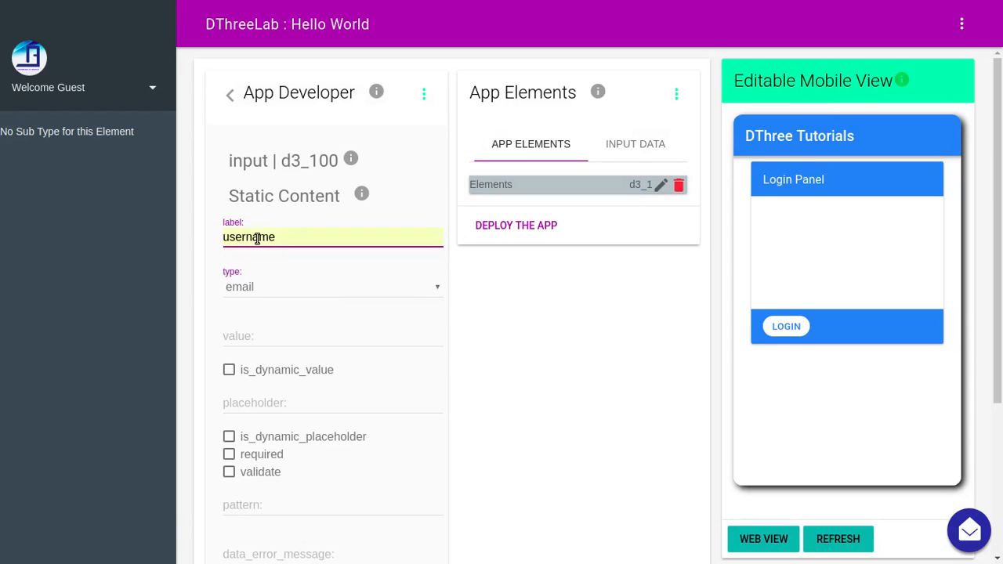
- Enable the validate option for the username input, leaving its value, placeholder and data_error_message empty
left_click(304, 340)
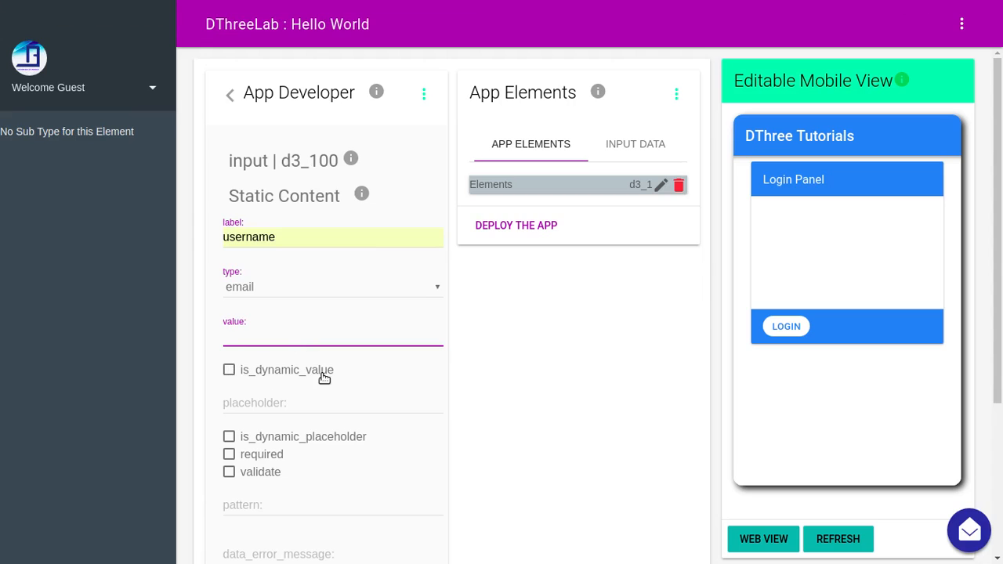
scroll(296, 395, "down", 2)
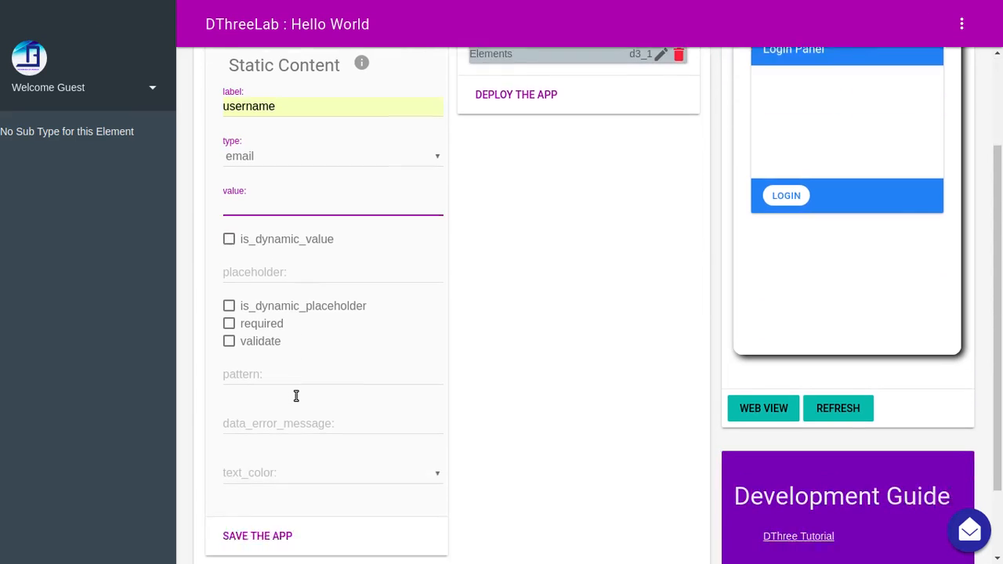
left_click(273, 258)
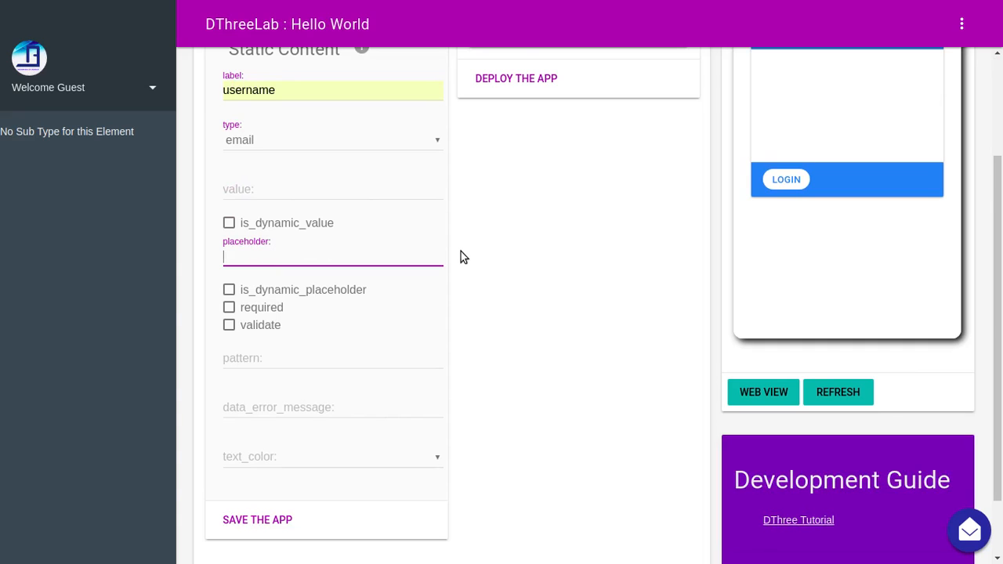
scroll(460, 251, "down", 1)
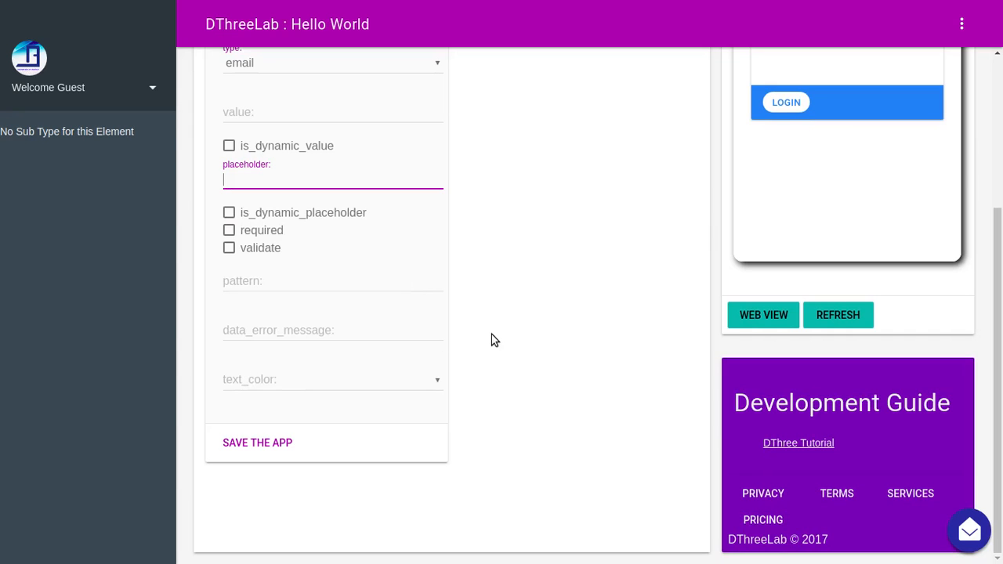
scroll(491, 340, "up", 5)
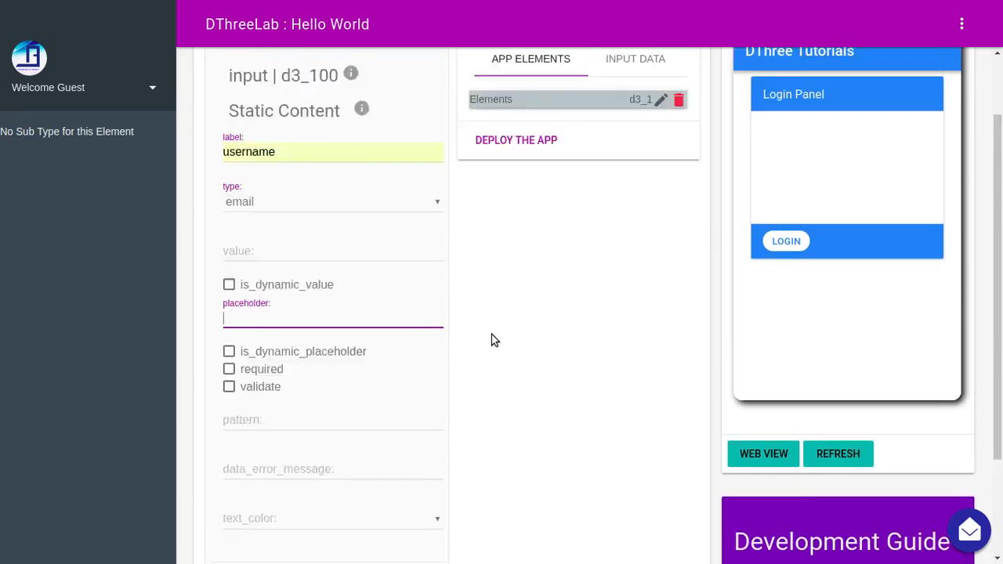
scroll(491, 340, "down", 5)
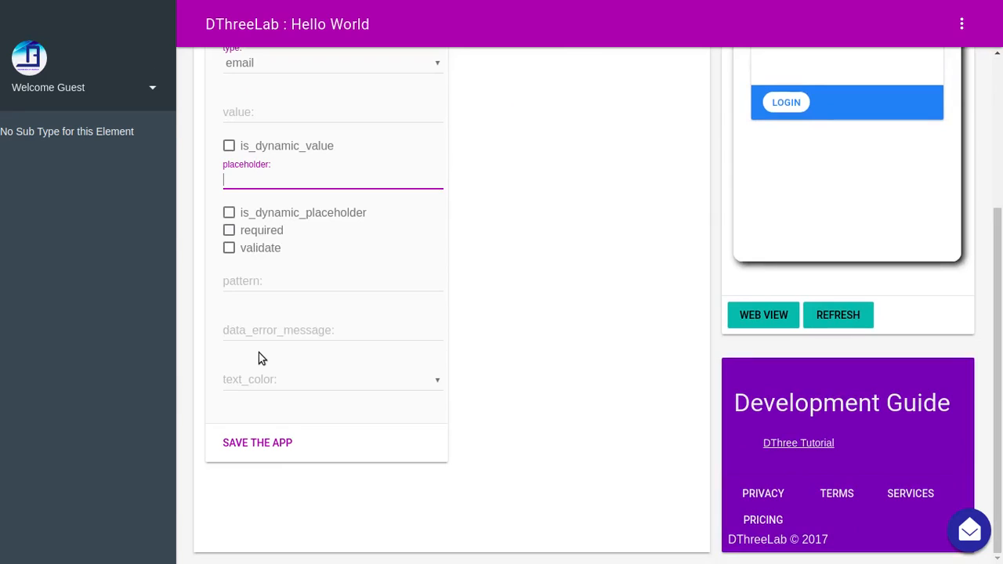
left_click(259, 323)
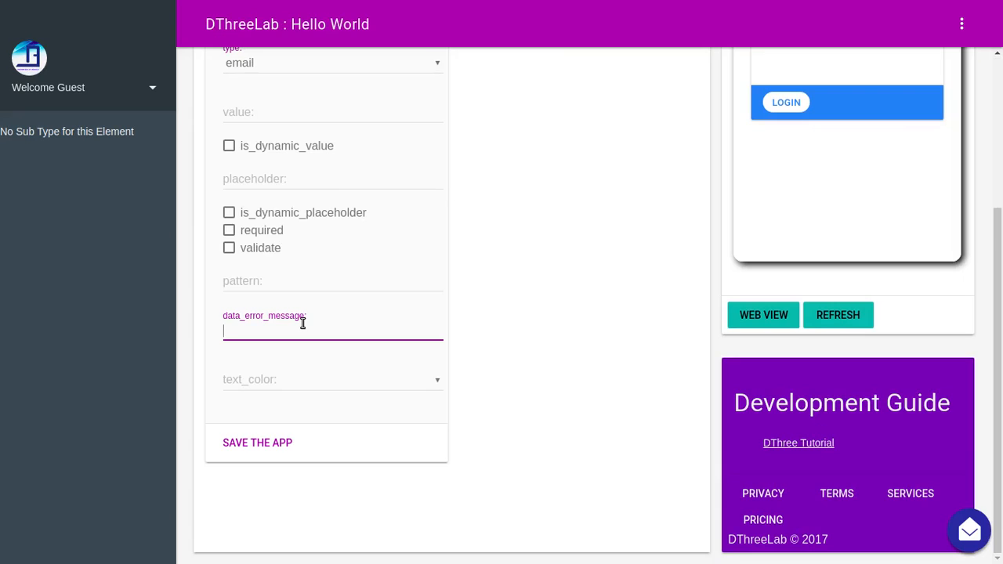
left_click(229, 248)
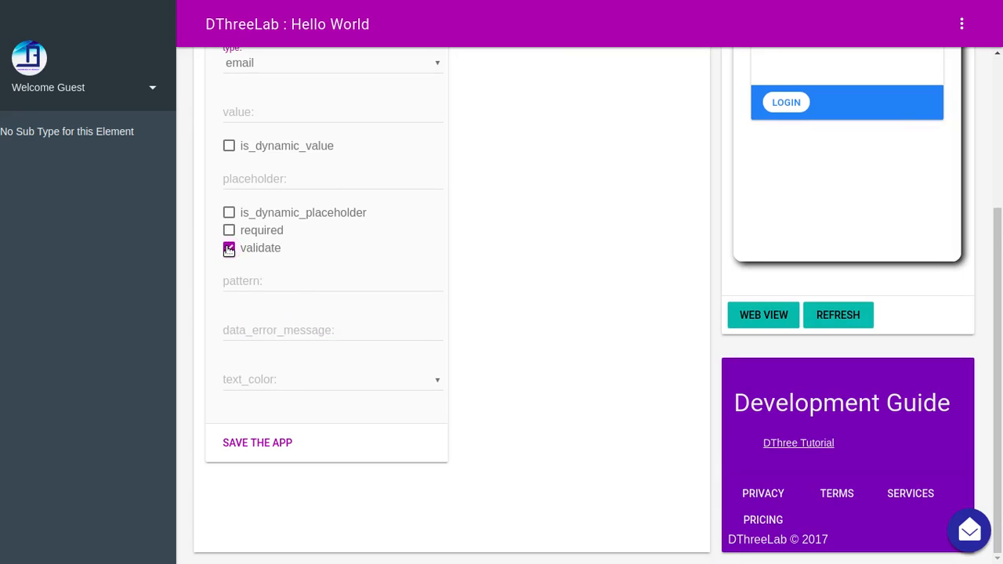
- Disable validate and enable required for the username input, and save the app
left_click(228, 248)
left_click(229, 231)
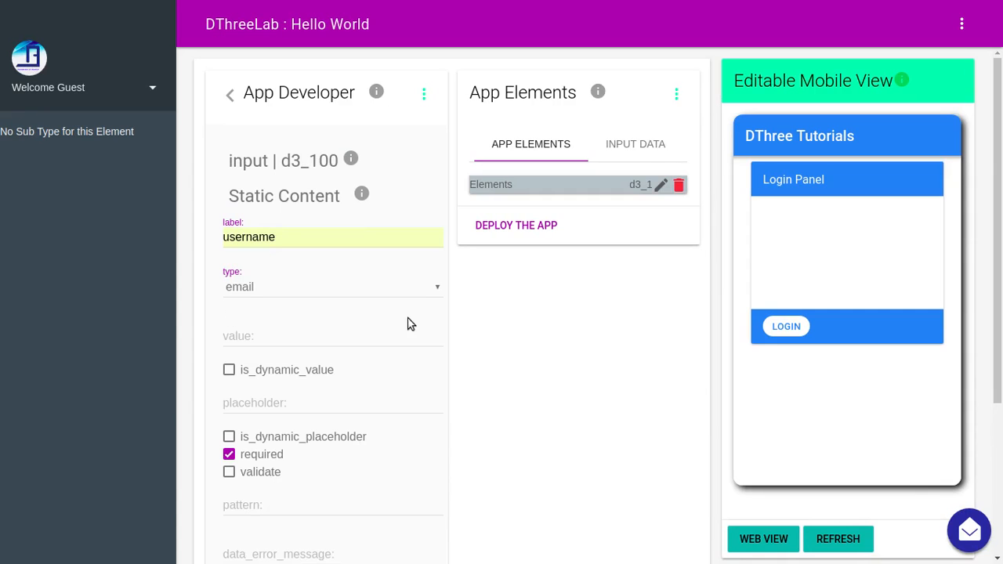
scroll(534, 374, "down", 3)
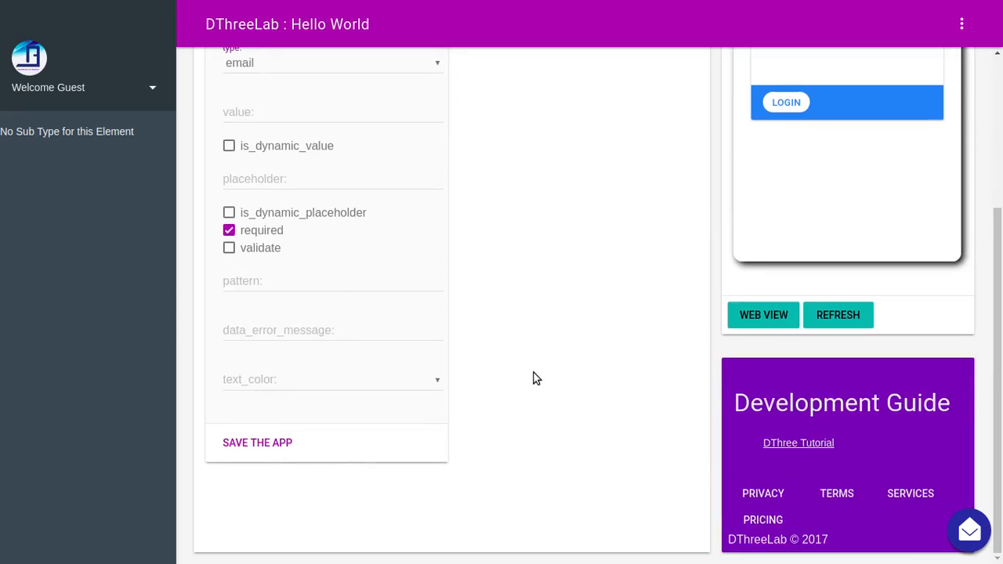
left_click(254, 444)
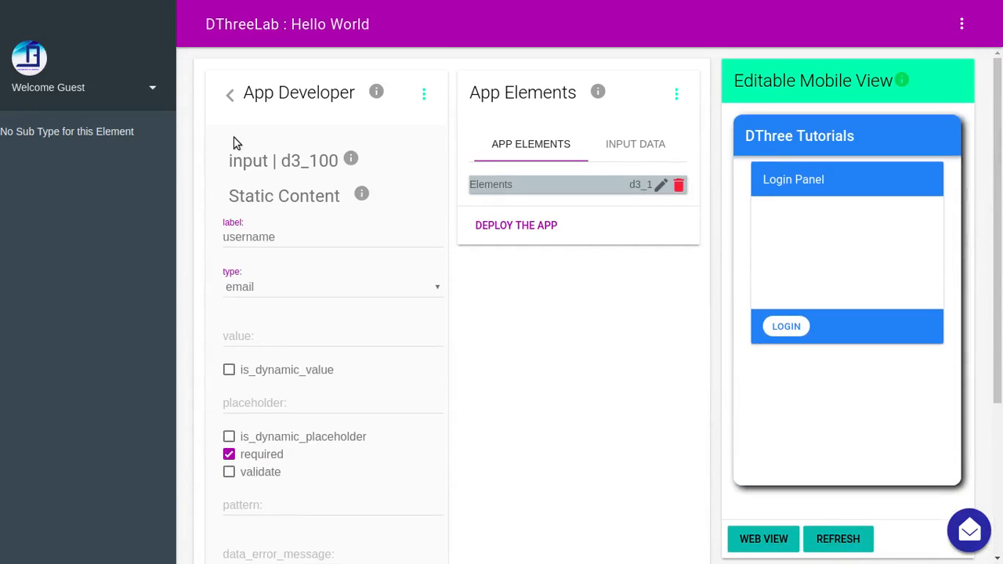
- Set the title of the item_title inside the username item's item_inner to "UserName"
left_click(229, 97)
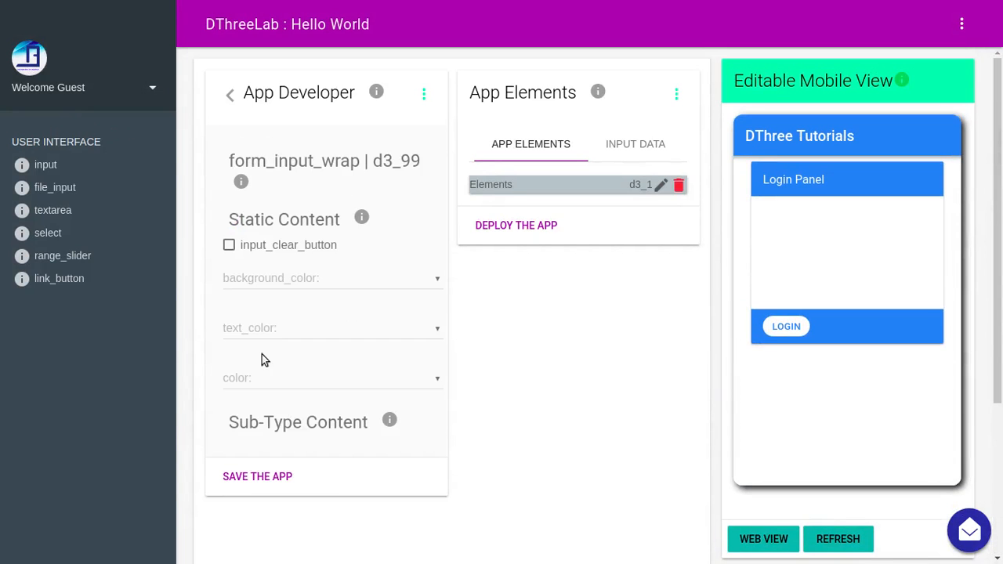
left_click(267, 425)
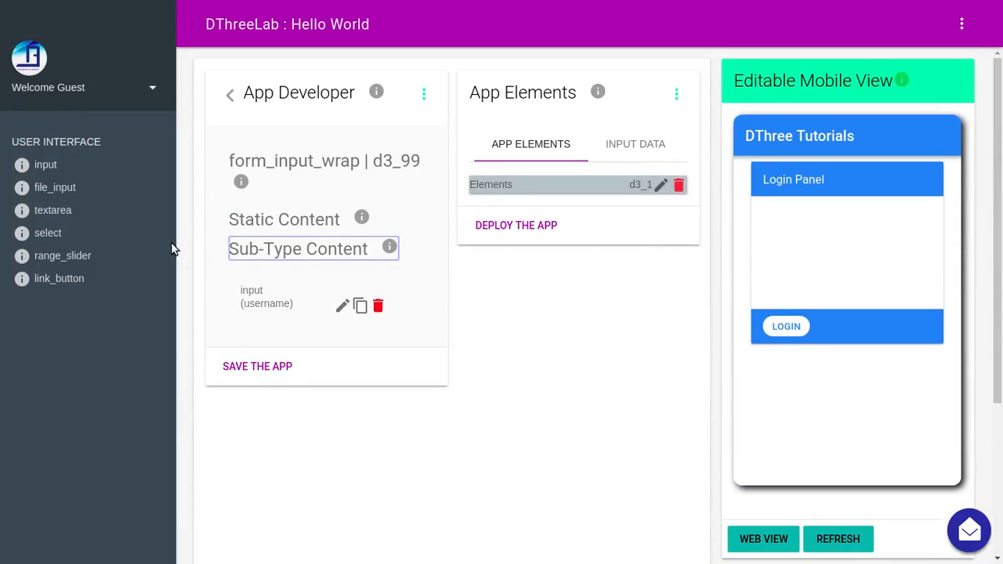
left_click(229, 97)
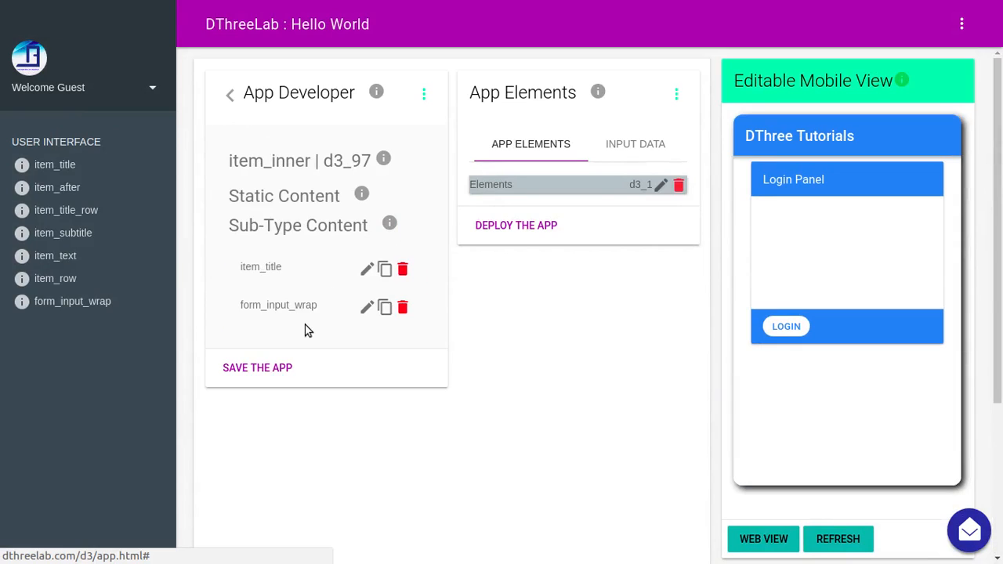
left_click(368, 270)
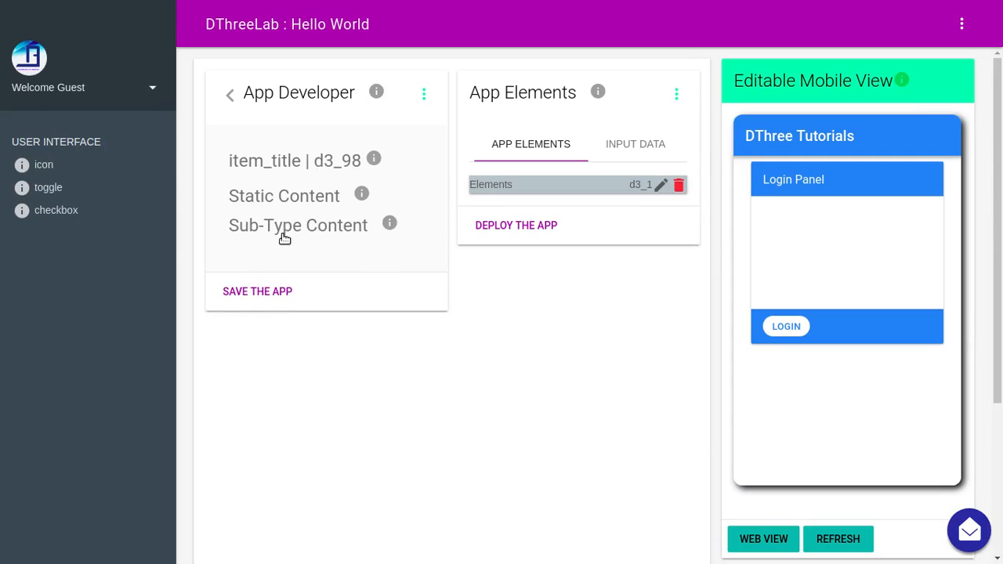
left_click(274, 202)
left_click(279, 239)
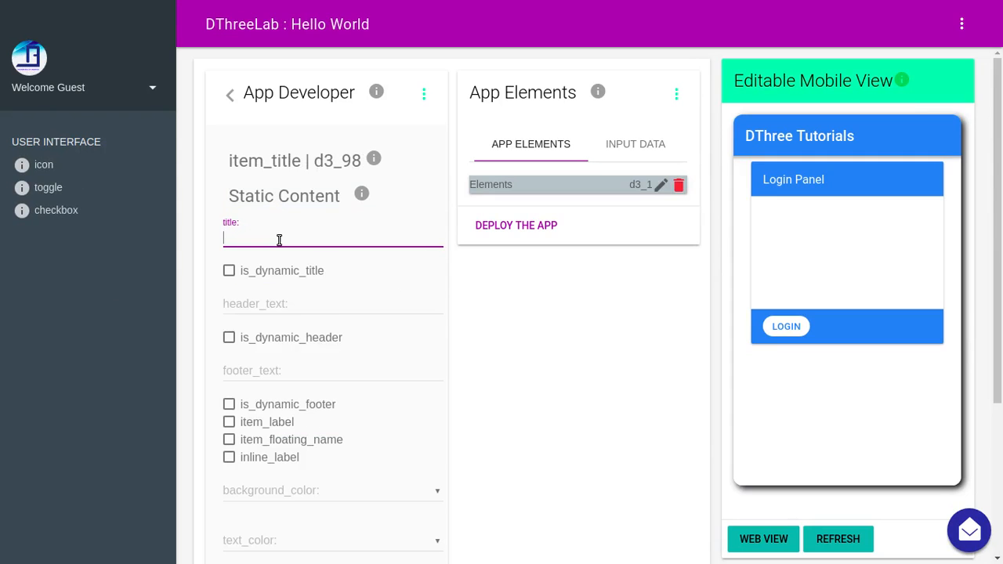
type("U")
type("rN")
key("BackSpace")
type("name")
left_click(256, 239)
key("Delete")
type("N")
scroll(302, 378, "down", 2)
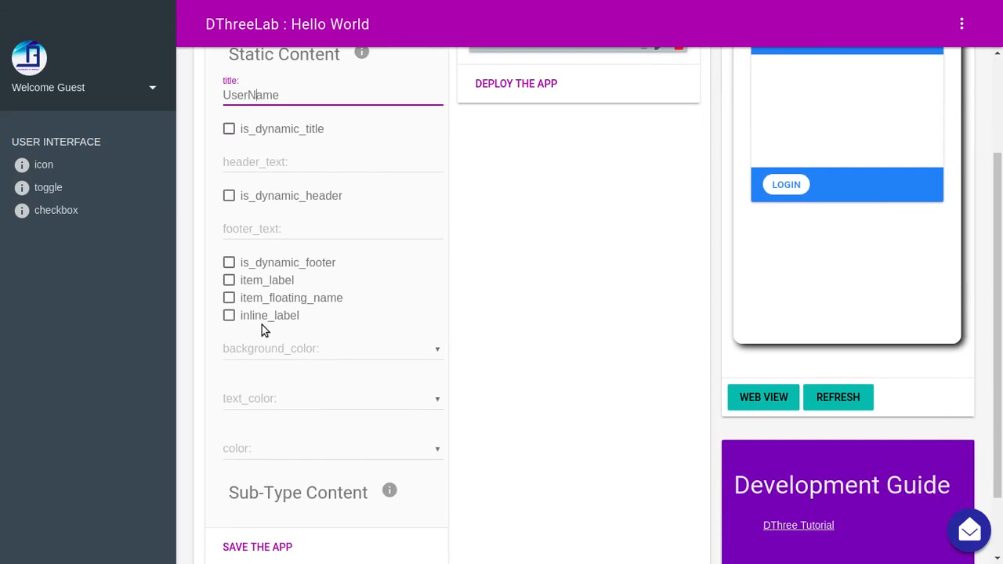
- Enable item_floating_name for the UserName title and deploy the app
left_click(227, 297)
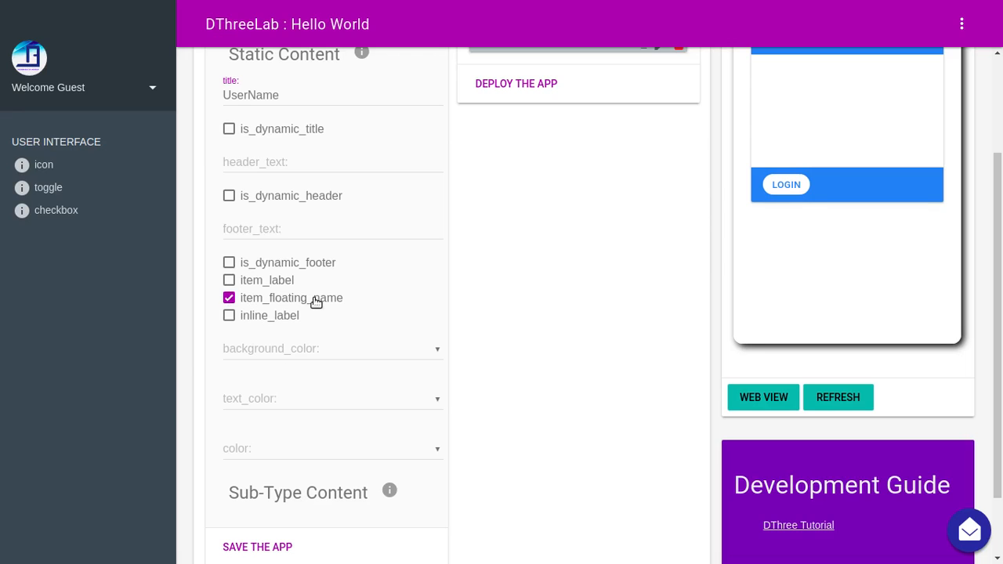
scroll(584, 295, "up", 3)
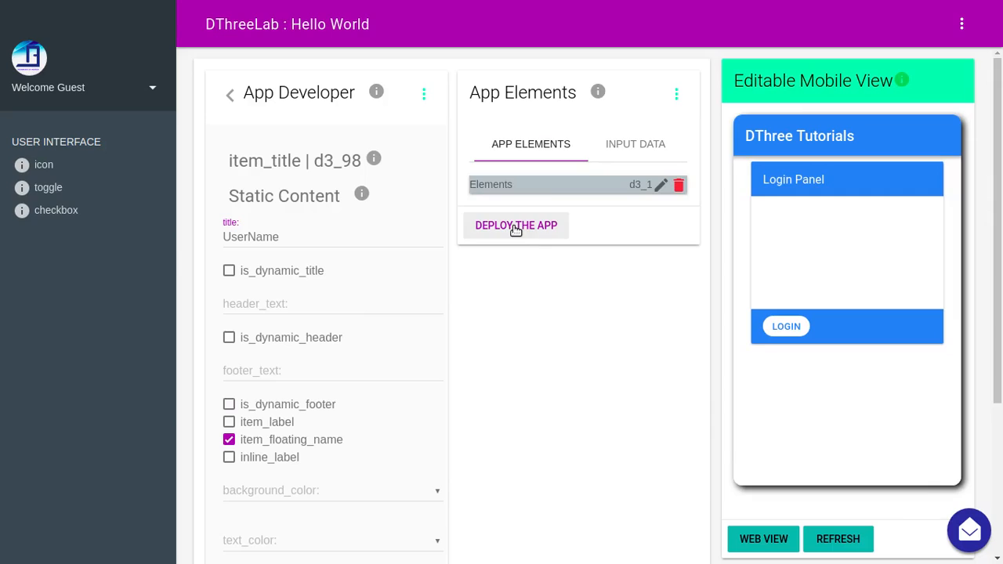
left_click(515, 227)
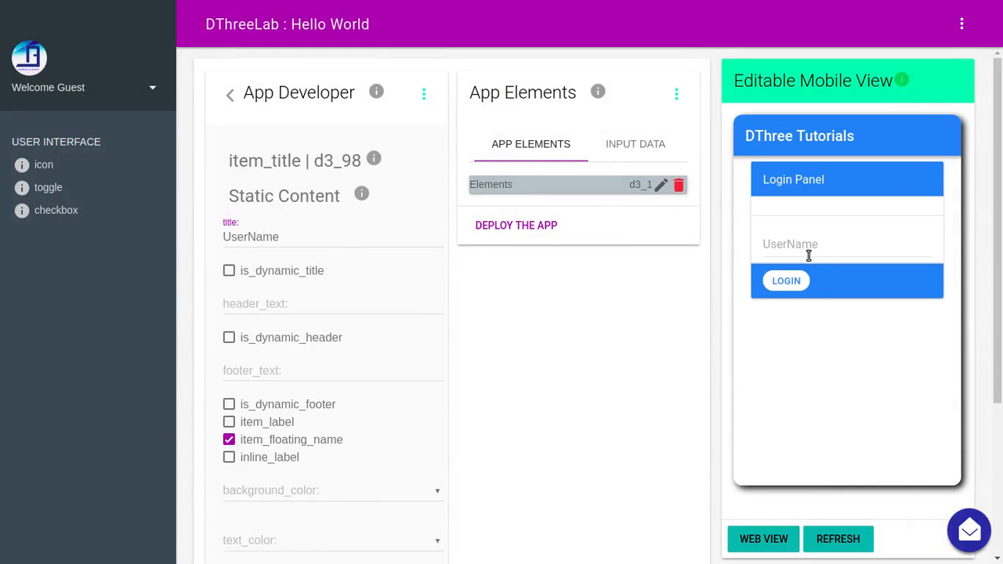
- Test the floating UserName label in the mobile preview by entering a sample name and clearing it
left_click(804, 244)
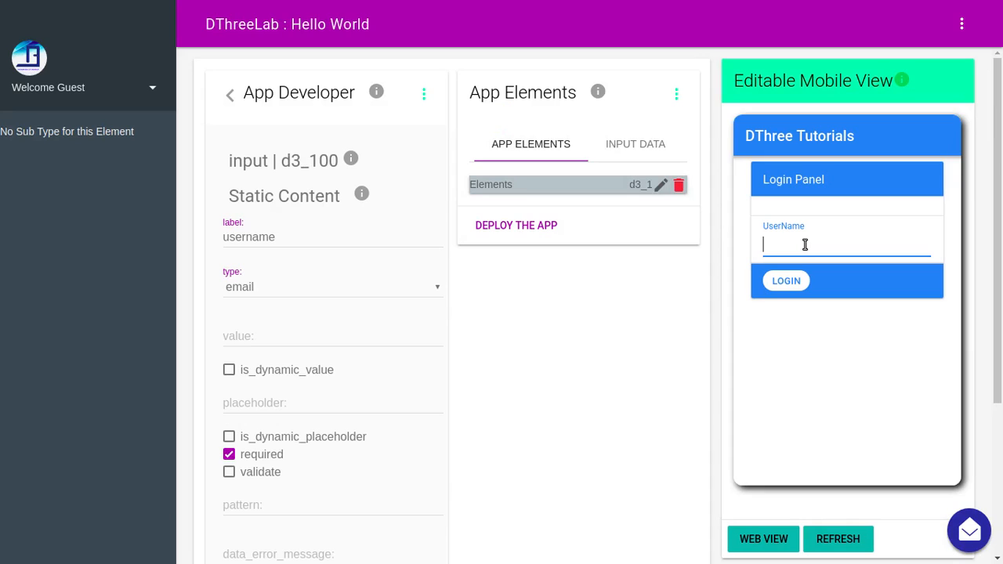
left_click(800, 373)
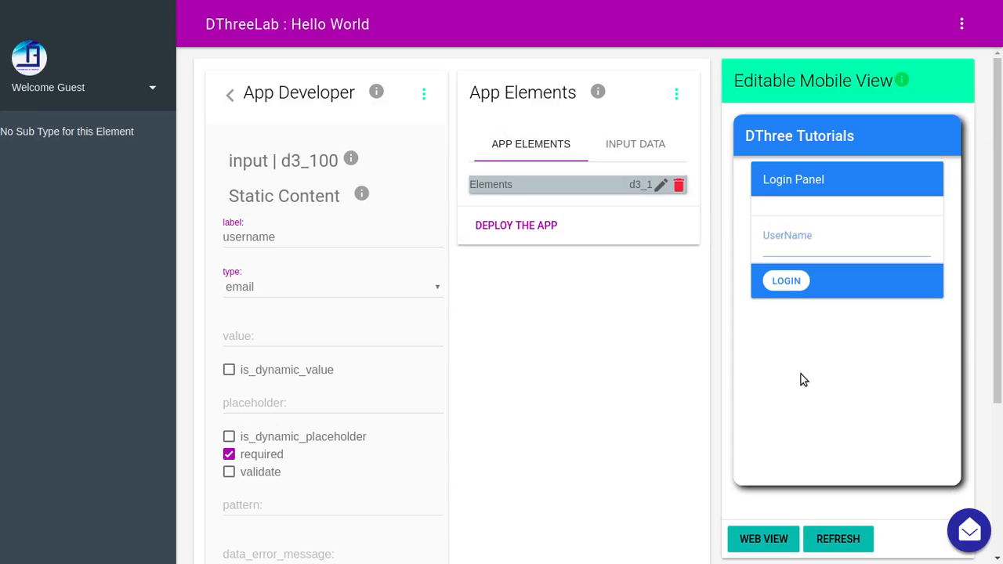
left_click(801, 243)
type("durges")
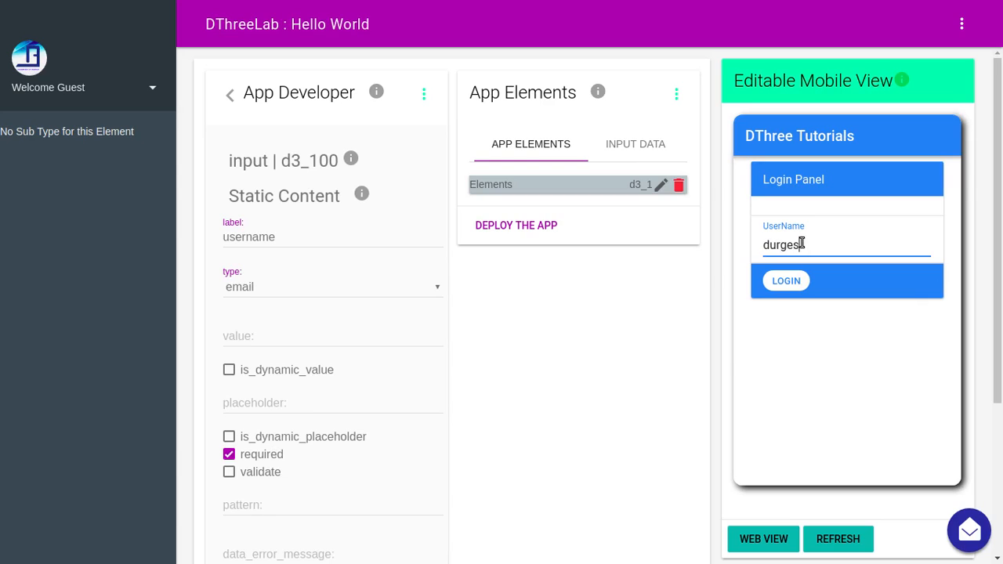
type("h")
key("BackSpace")
key("BackSpace")
key("BackSpace")
key("BackSpace")
key("BackSpace")
key("BackSpace")
key("BackSpace")
left_click(854, 348)
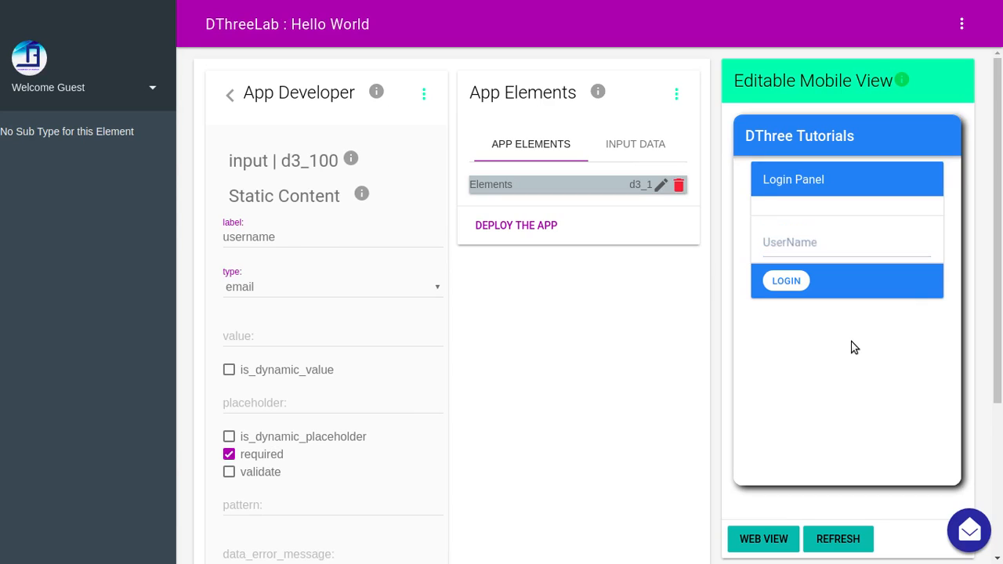
- Test the UserName field's email validation in the mobile preview with "adffda", and clear the entry
left_click(820, 246)
type("adffda")
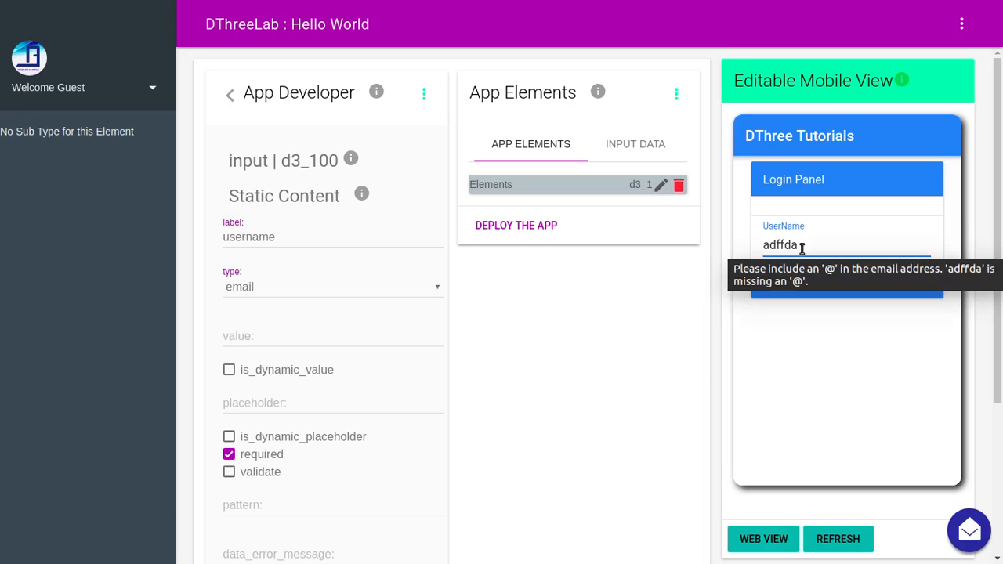
double_click(802, 248)
key("BackSpace")
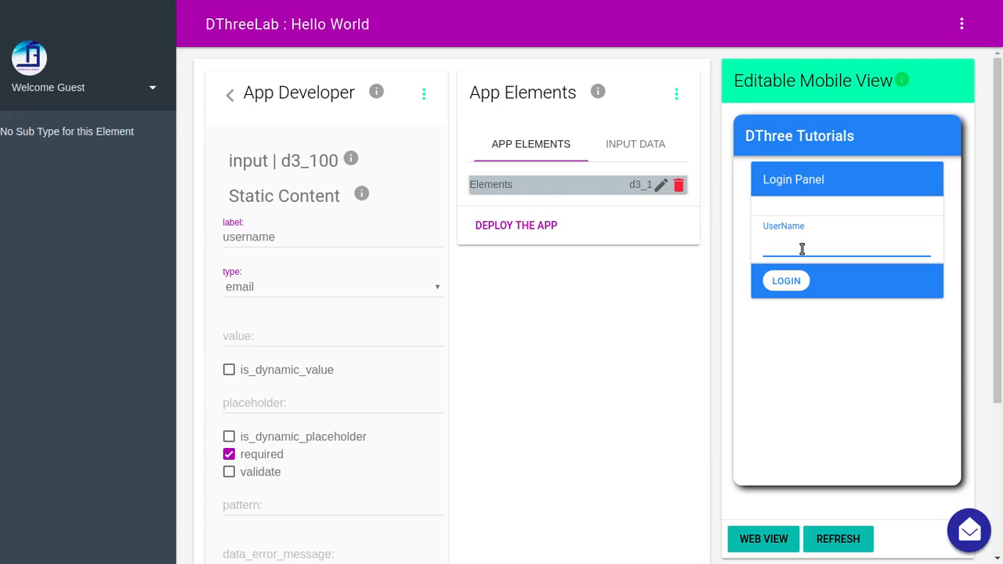
left_click(784, 347)
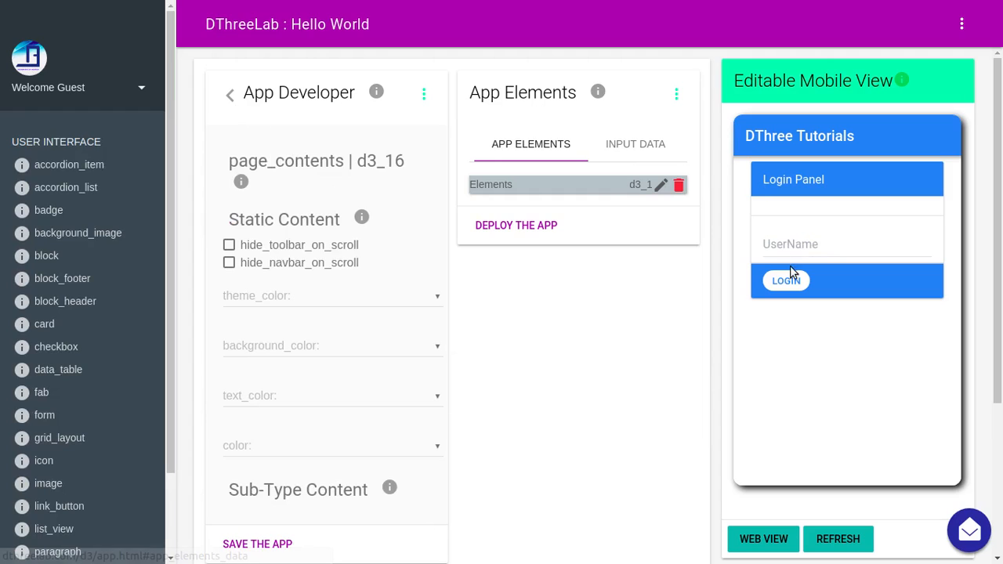
- Switch the UserName item_title from item_floating_name to inline_label and deploy the app
left_click(791, 243)
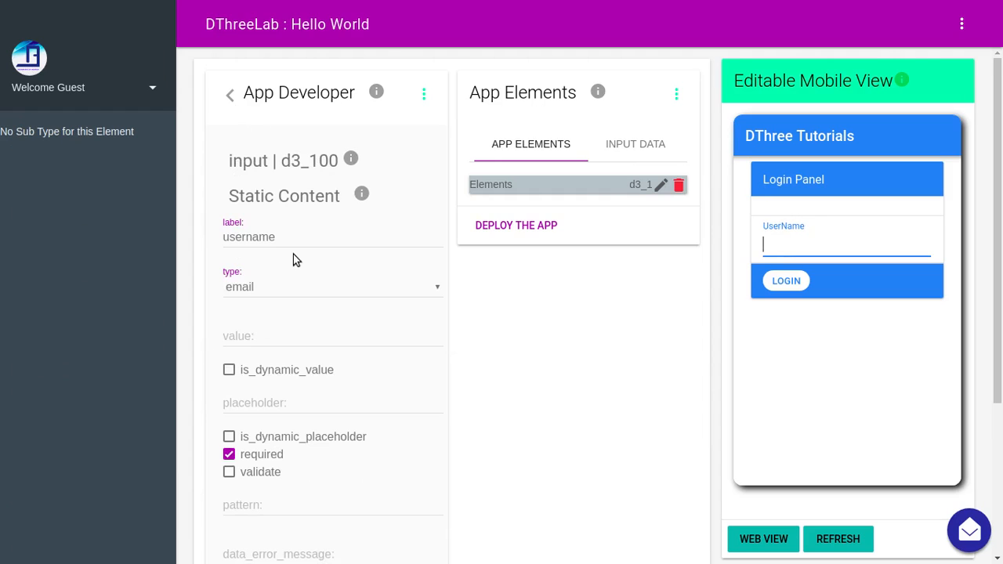
left_click(230, 96)
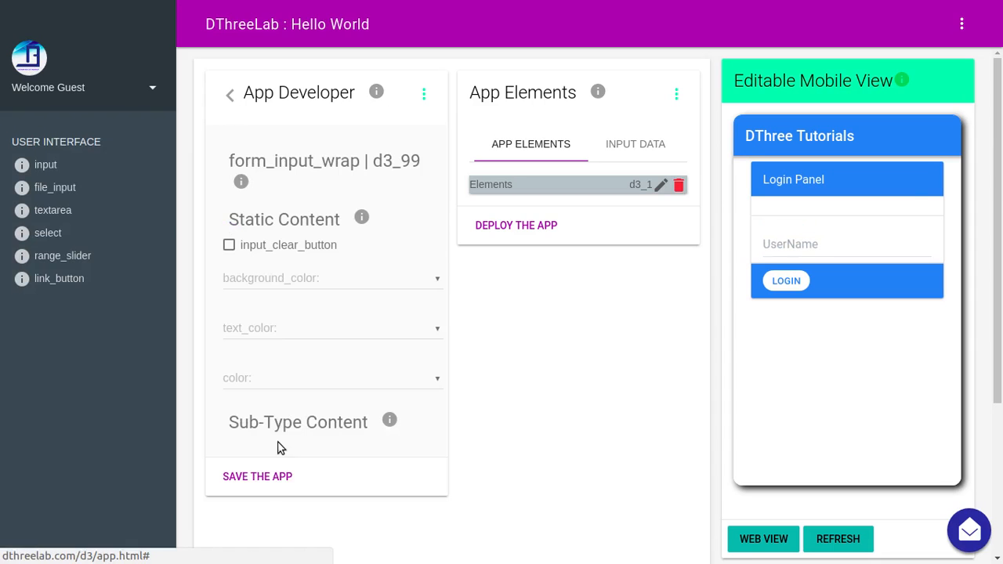
left_click(232, 96)
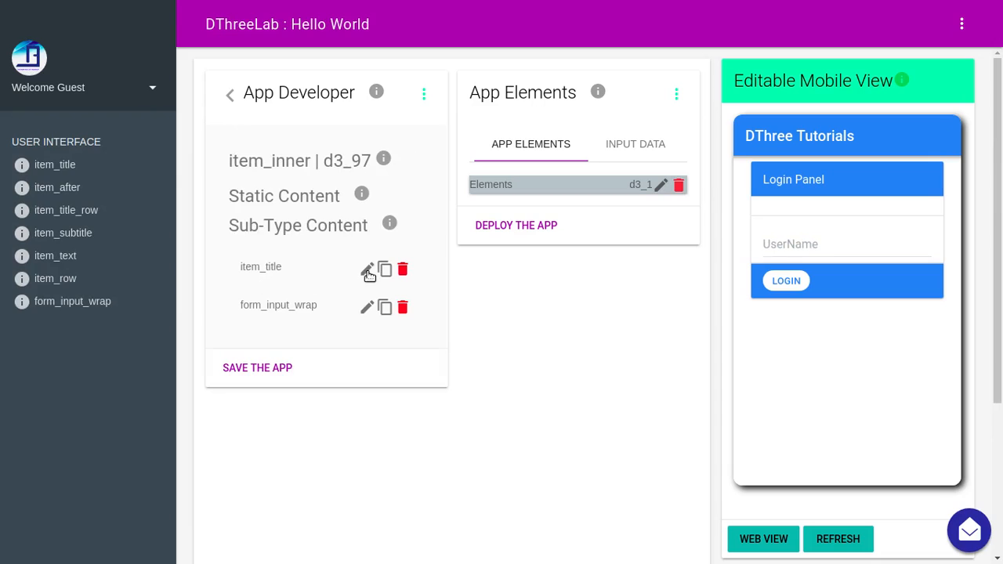
left_click(368, 273)
left_click(298, 201)
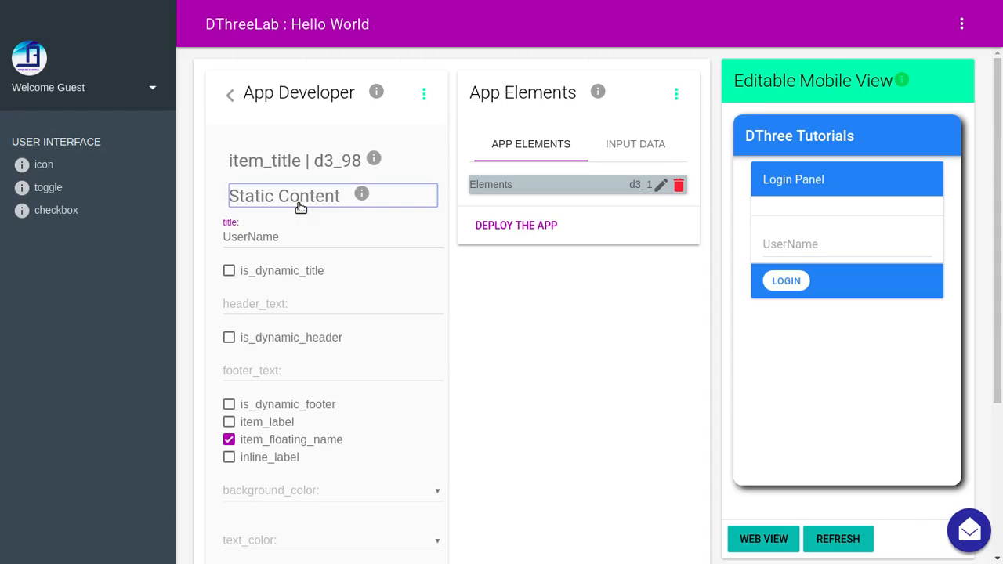
left_click(229, 458)
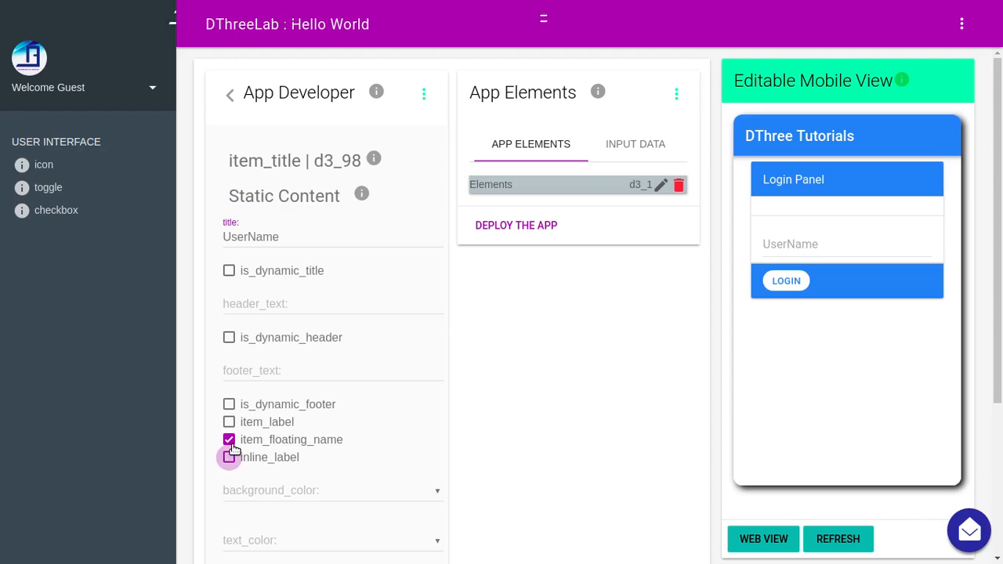
left_click(230, 441)
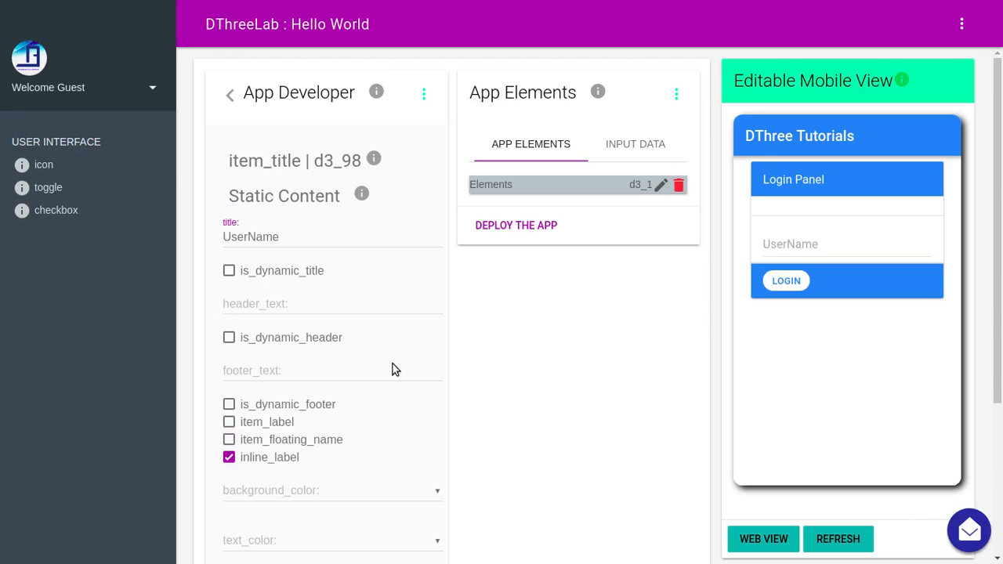
left_click(504, 225)
- Test the inline UserName label in the mobile preview with the entry "ghfghf", and clear it
left_click(843, 250)
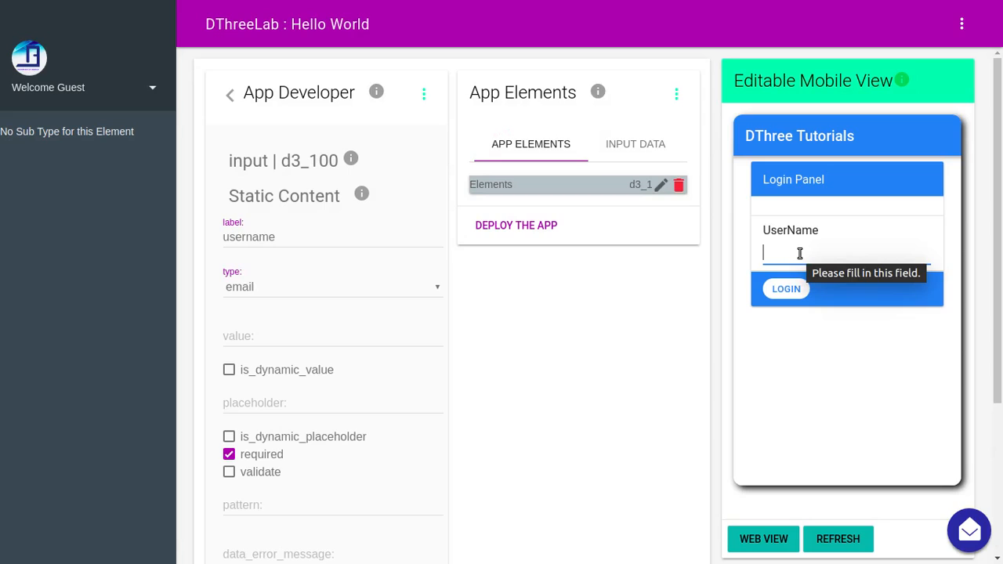
type("ghfghf")
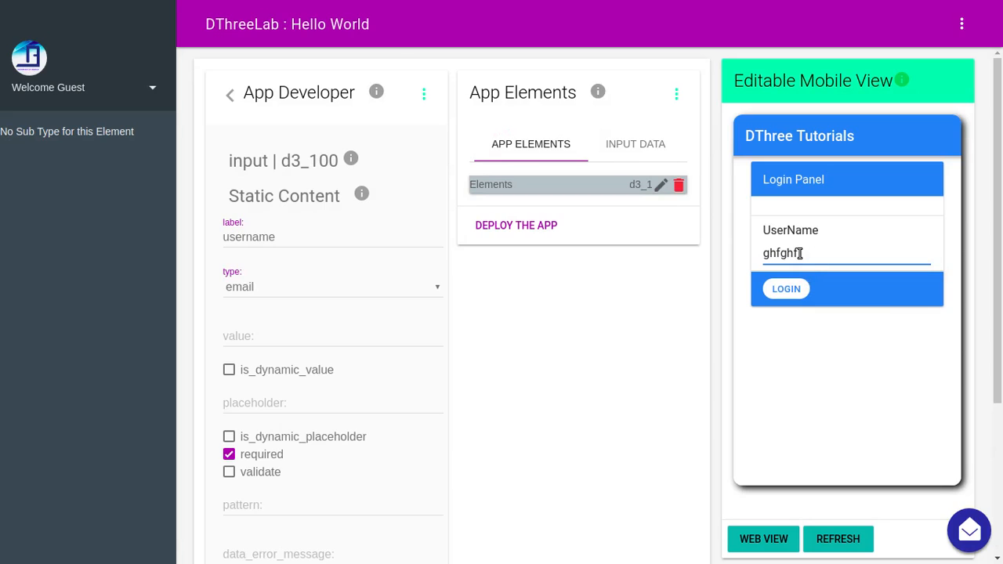
key("BackSpace")
key("BackSpace")
key("BackSpace")
key("BackSpace")
key("BackSpace")
- Switch the UserName title back from inline_label to item_floating_name, redeploy the app and check the field in the preview
left_click(809, 231)
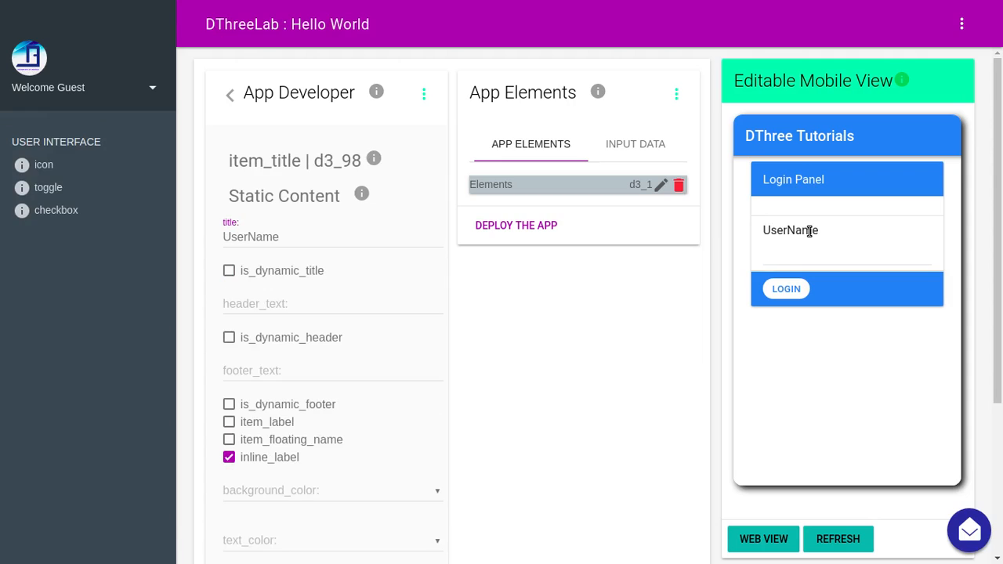
left_click(229, 440)
left_click(229, 457)
left_click(530, 228)
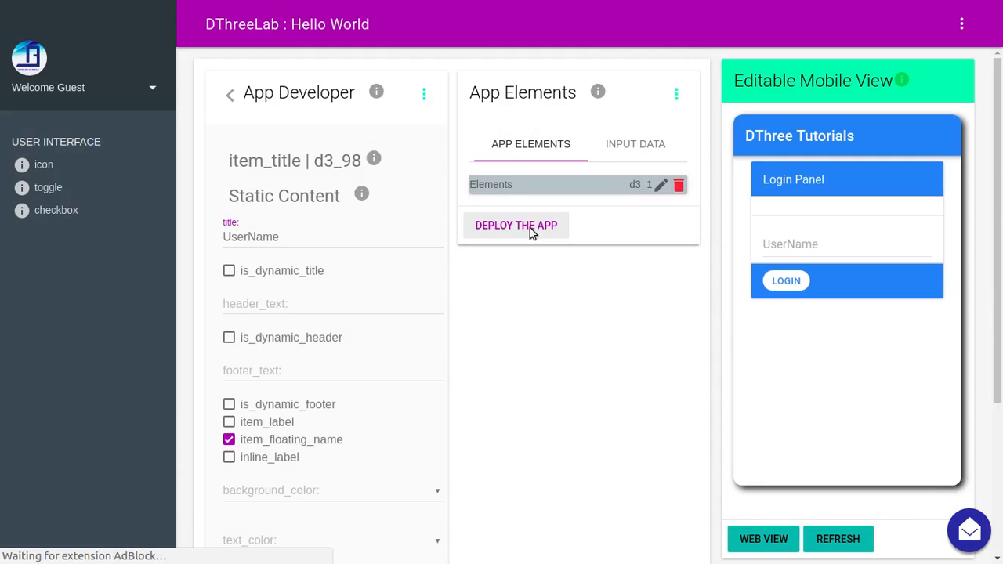
left_click(799, 247)
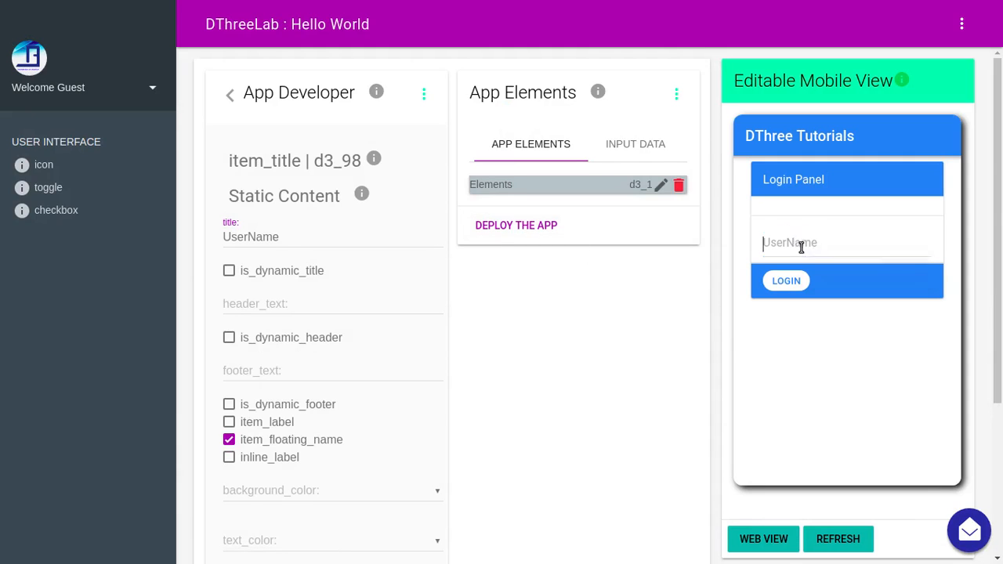
left_click(586, 312)
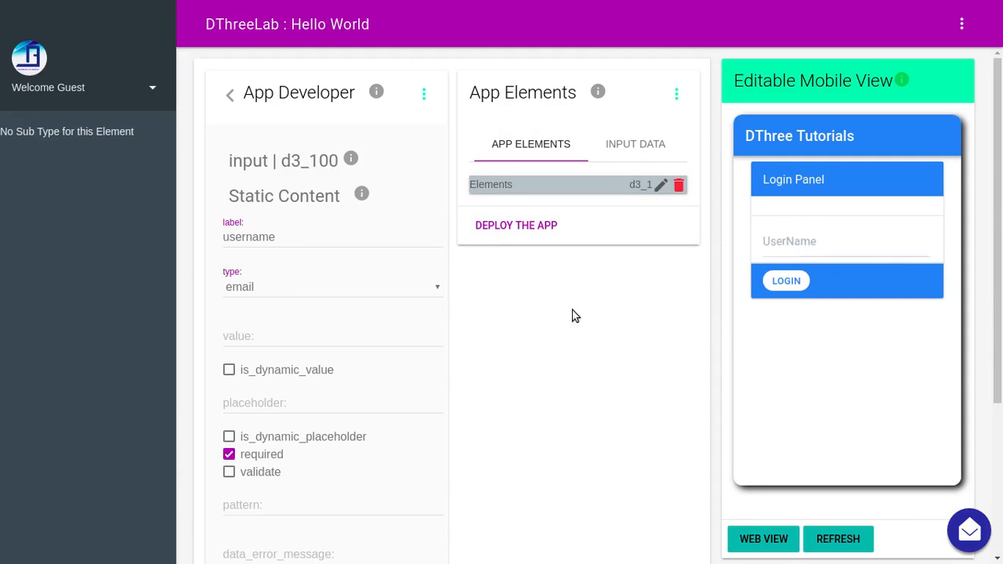
- Copy the username item_content of the login form's list_view into the same list_view, d3_95
left_click(232, 96)
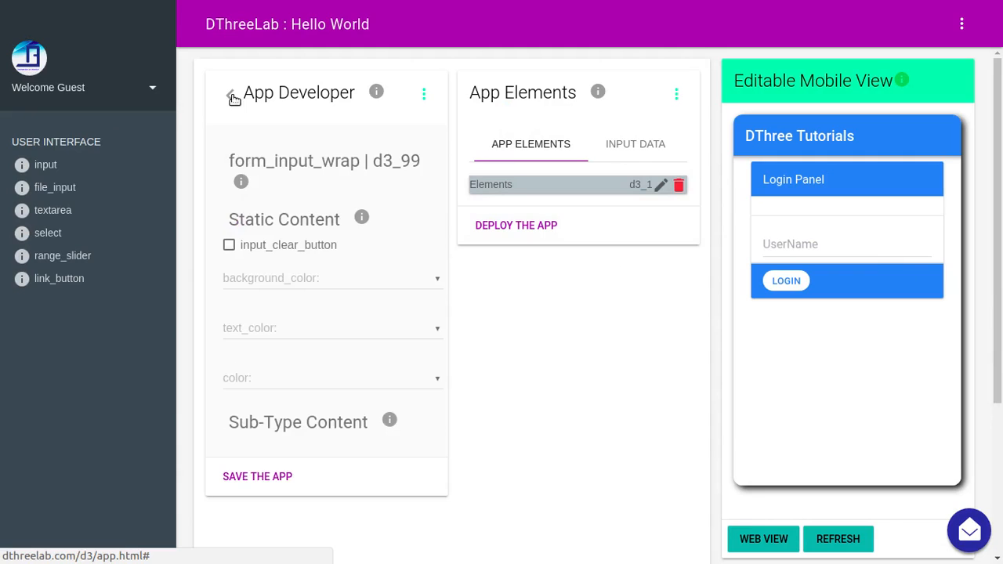
left_click(233, 96)
left_click(233, 95)
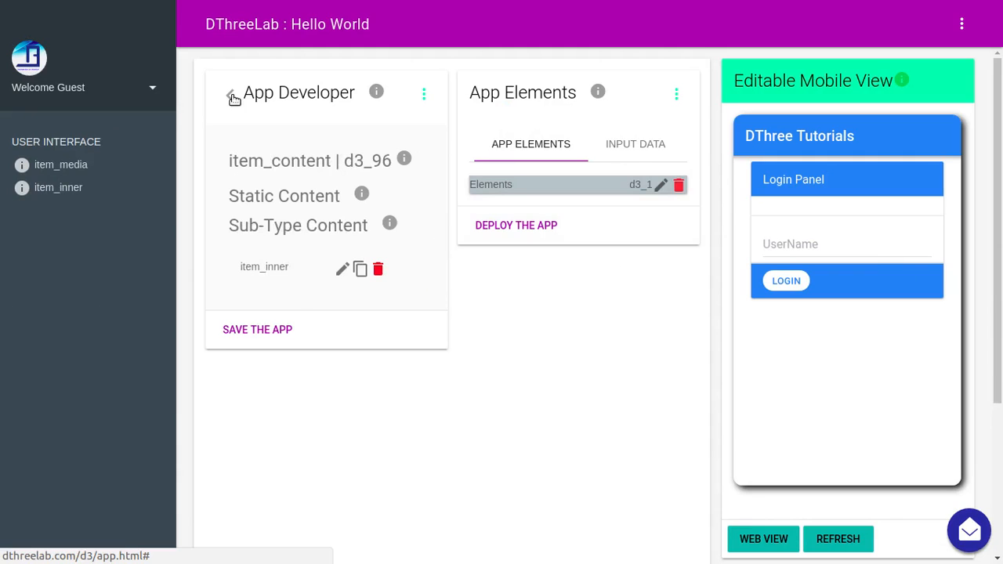
left_click(233, 96)
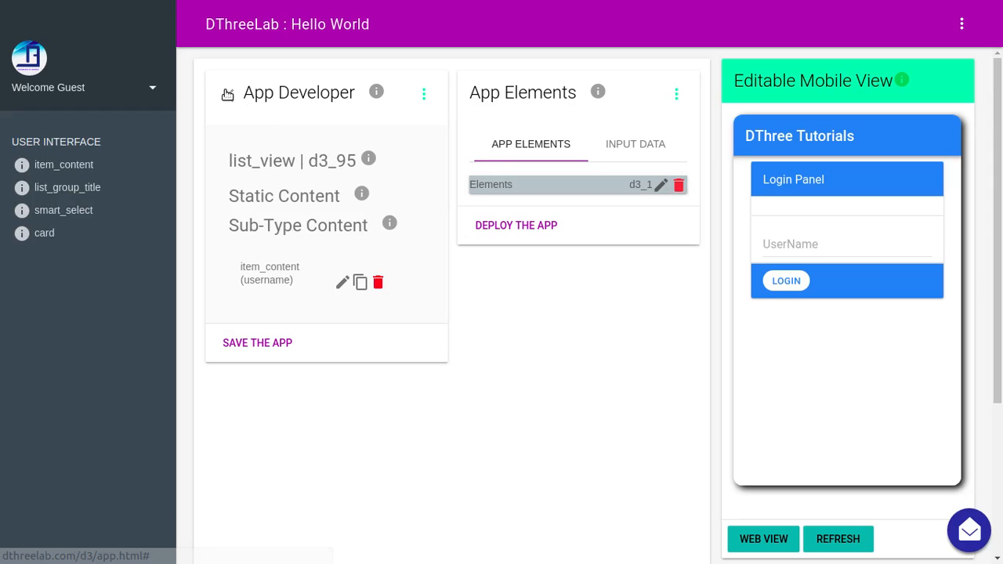
left_click(228, 94)
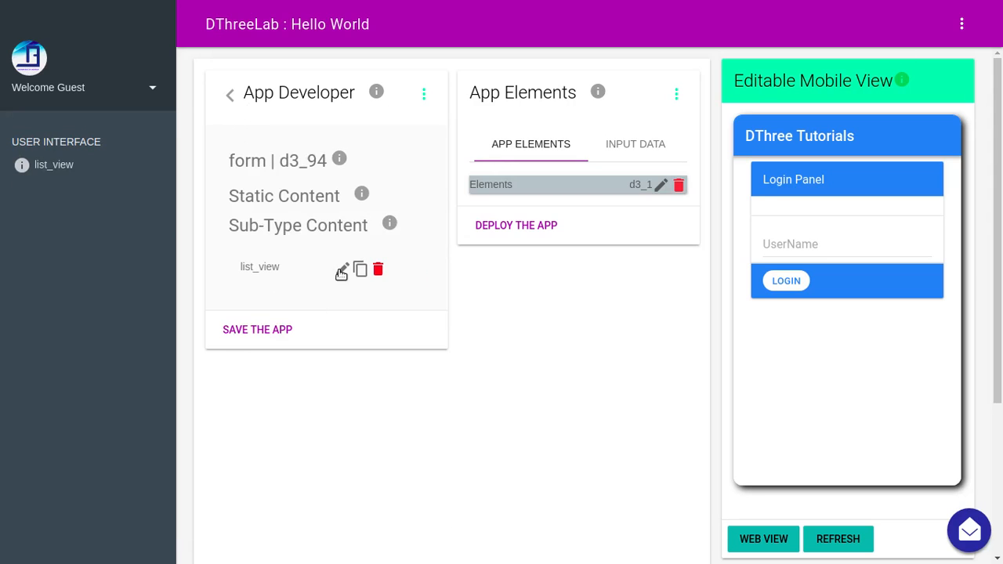
left_click(342, 270)
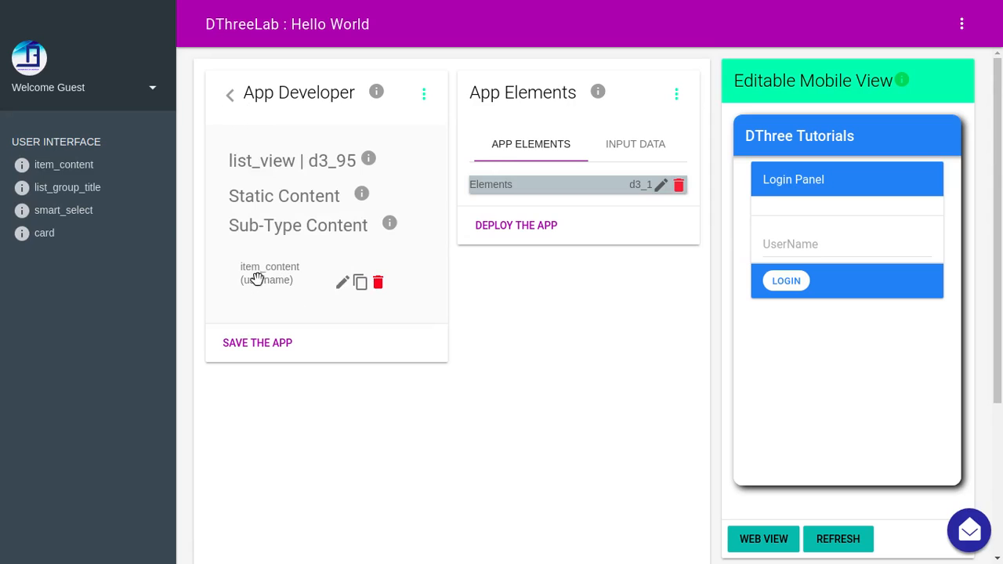
left_click(360, 283)
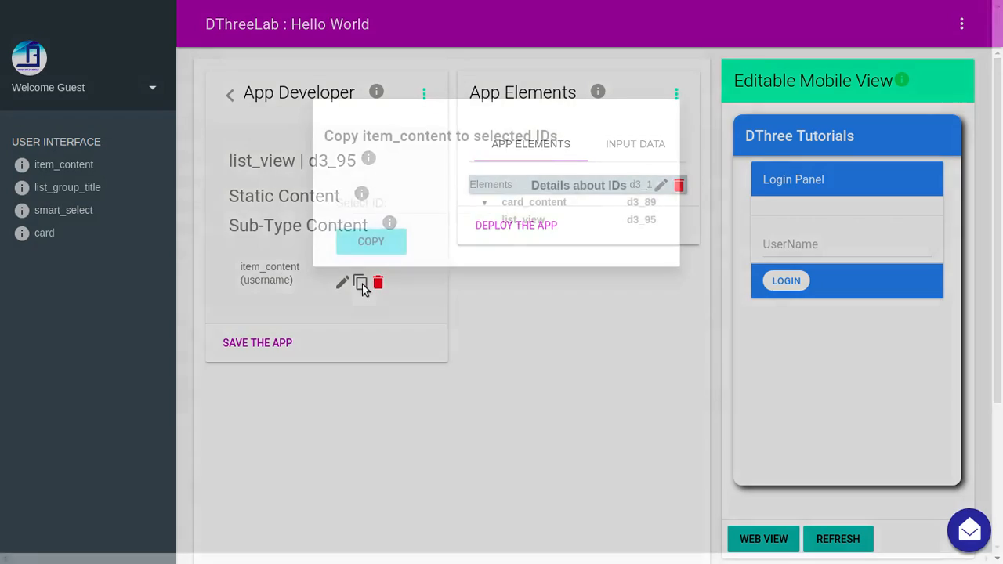
left_click(426, 209)
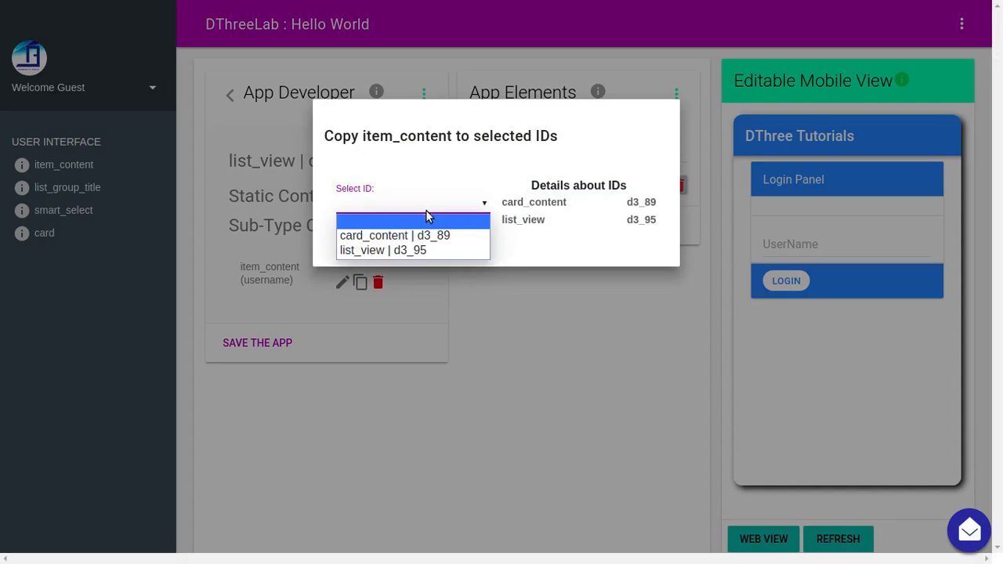
left_click(406, 249)
left_click(380, 242)
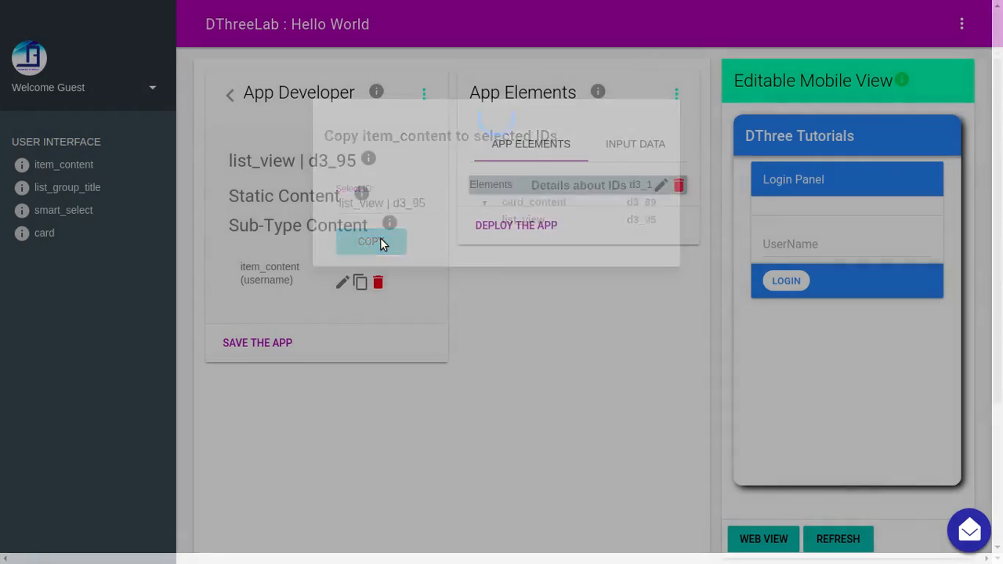
- Change the label of the second, duplicated item_content in the list_view to "Password" and save the app
scroll(271, 488, "down", 3)
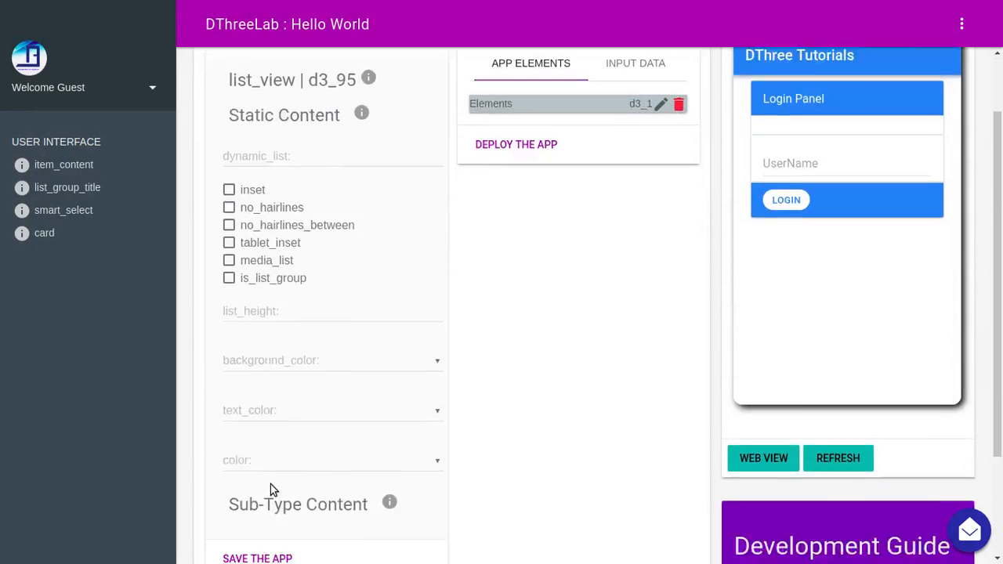
left_click(276, 383)
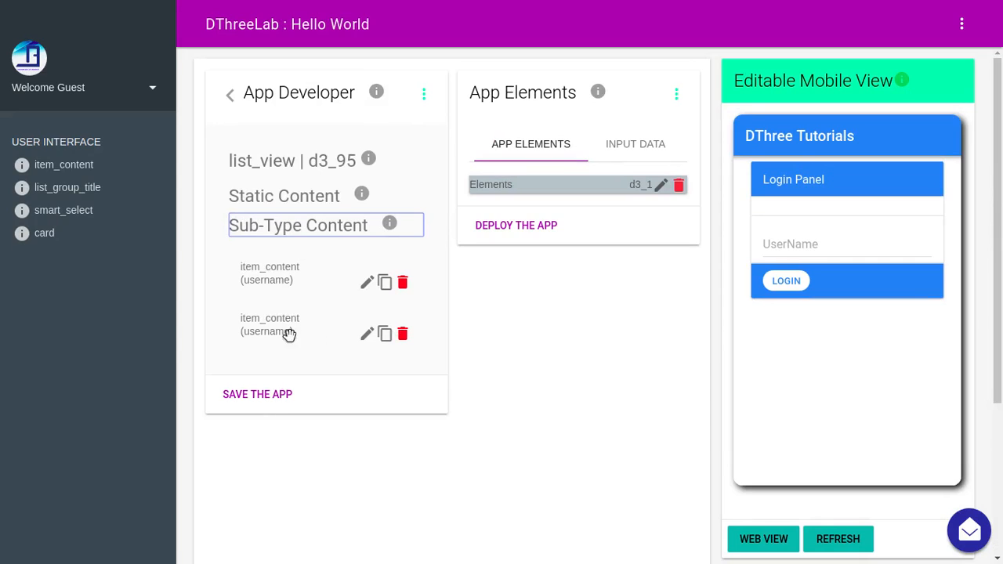
left_click(367, 337)
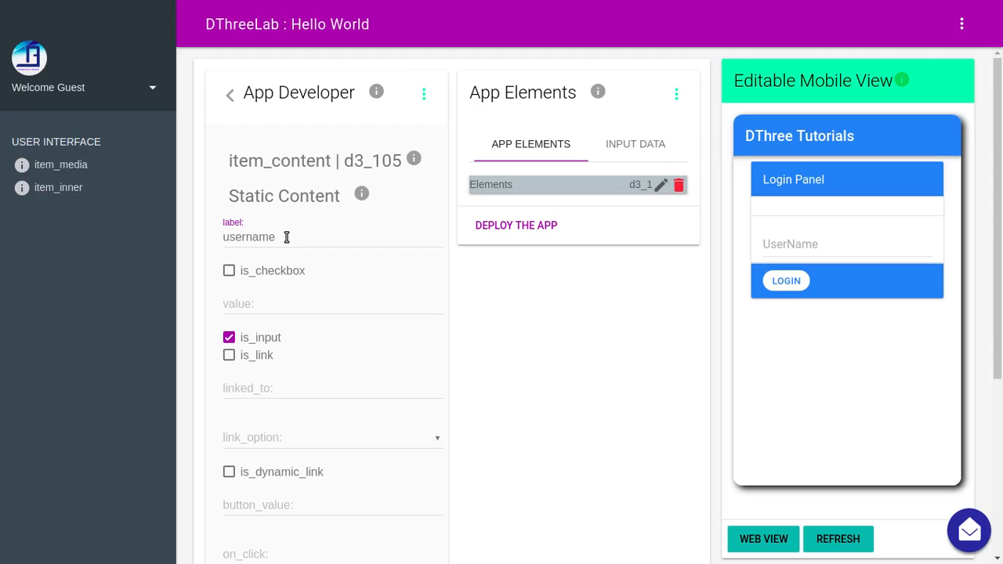
double_click(287, 237)
type("Pa")
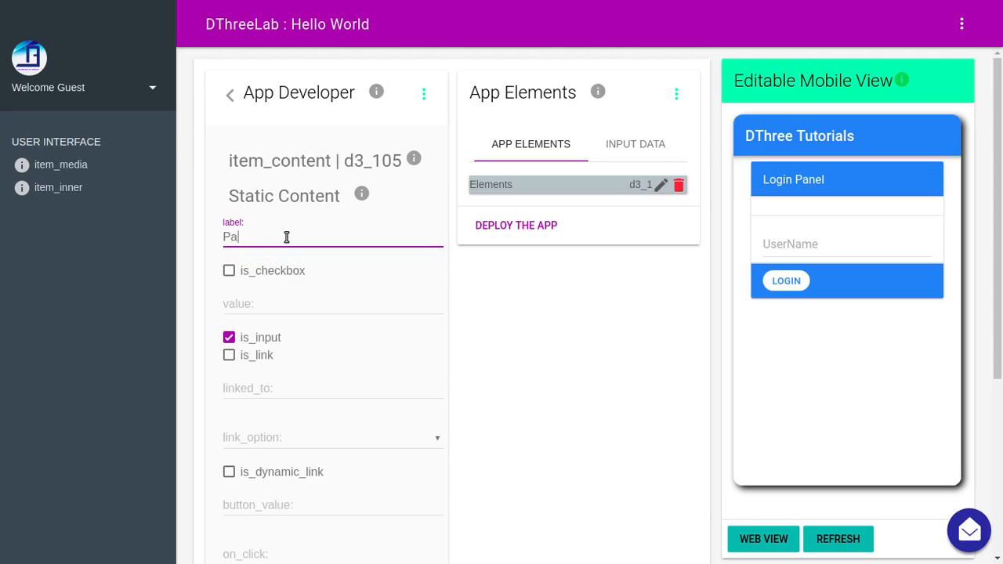
type("ssword")
scroll(287, 365, "down", 4)
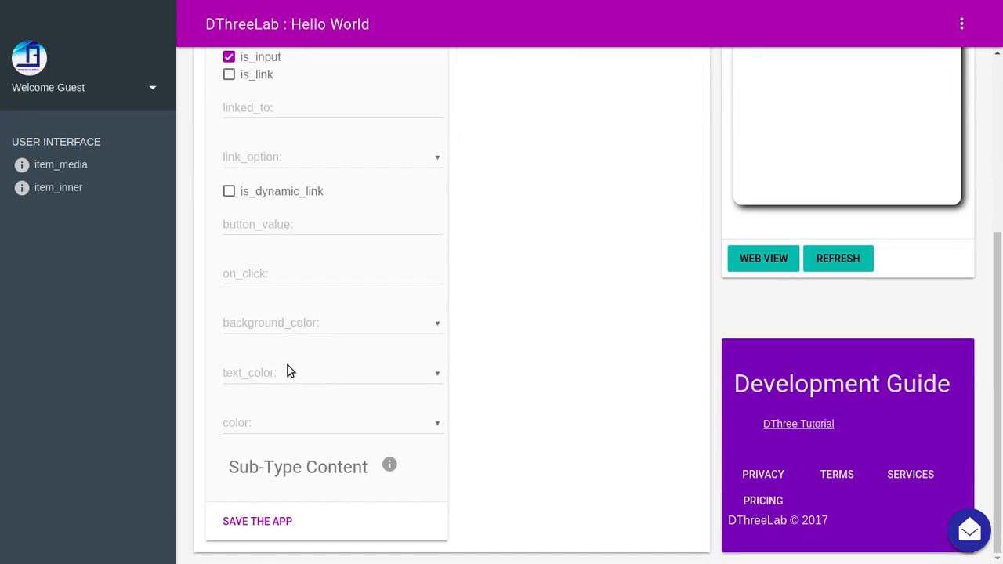
left_click(259, 521)
- Set the title of the item_title inside the Password item_content to "Password" and save it
left_click(307, 473)
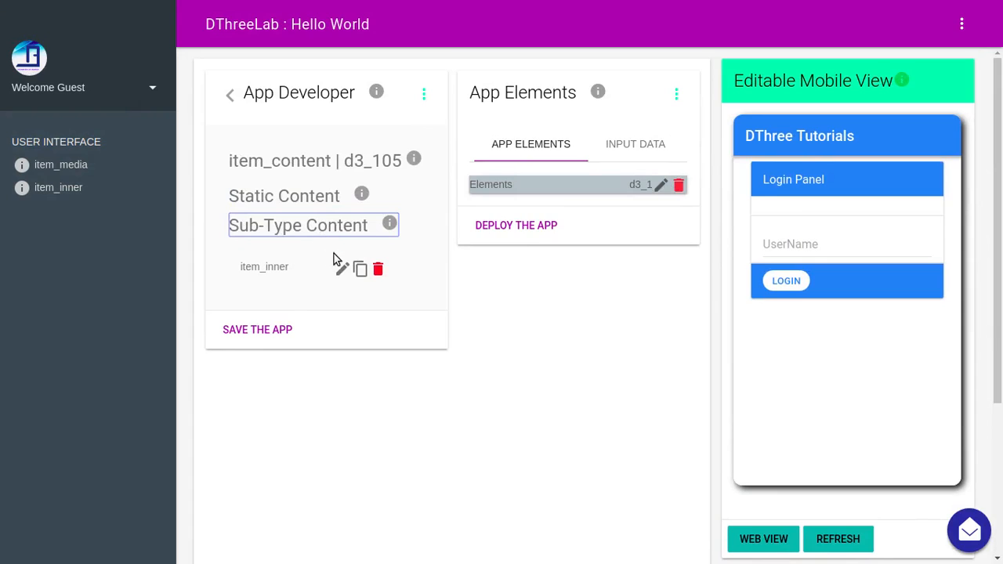
left_click(342, 268)
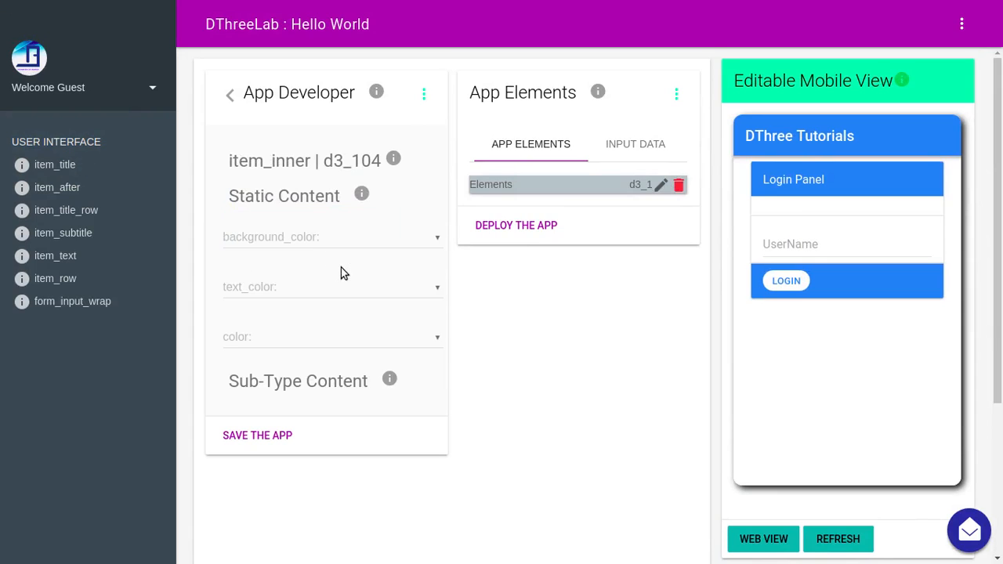
left_click(312, 384)
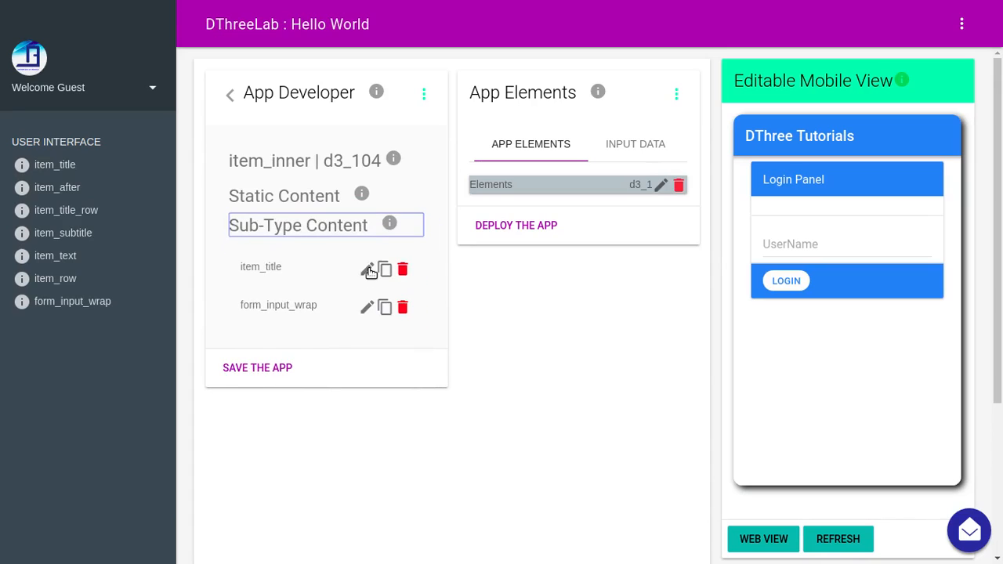
left_click(367, 269)
double_click(284, 233)
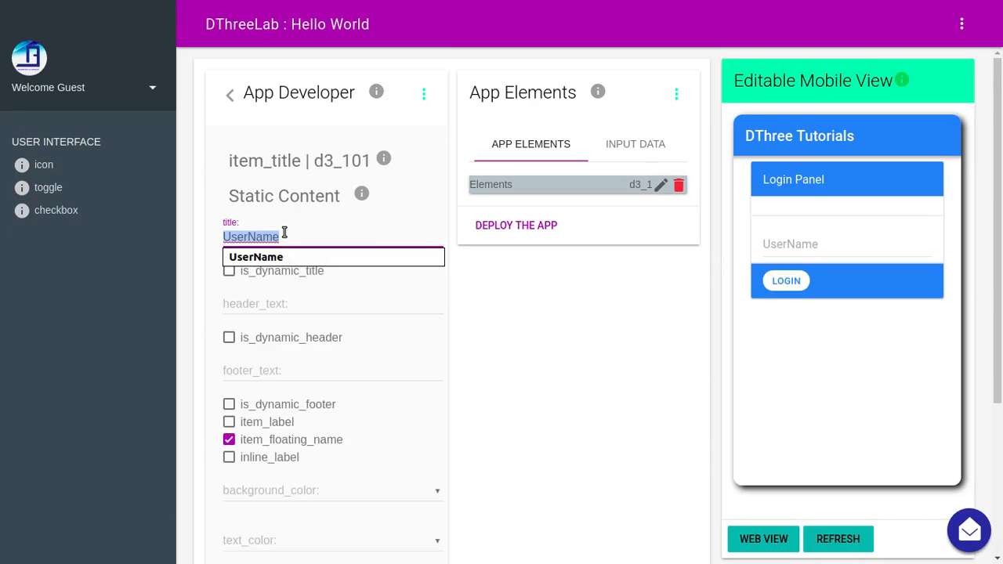
type("Password")
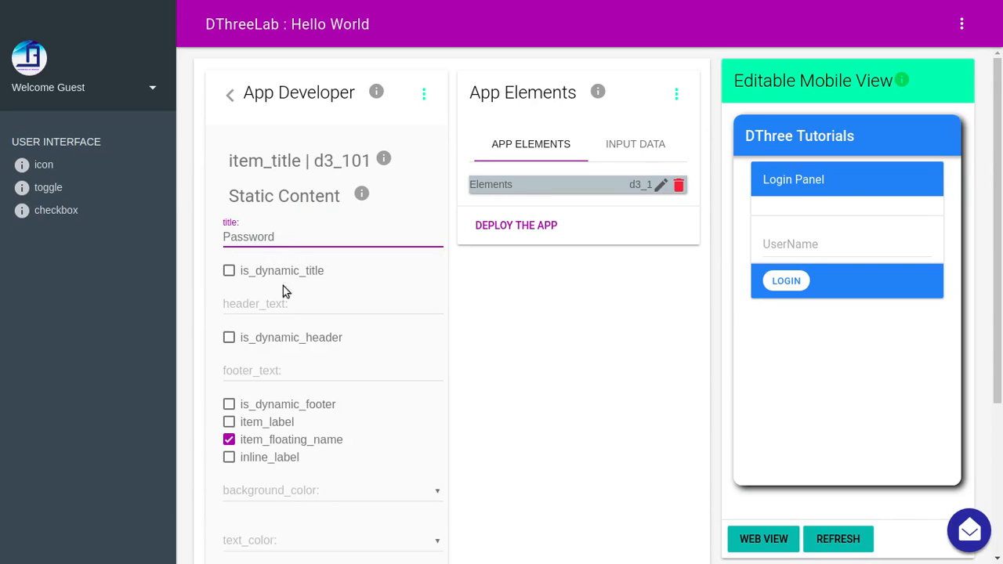
scroll(290, 326, "down", 3)
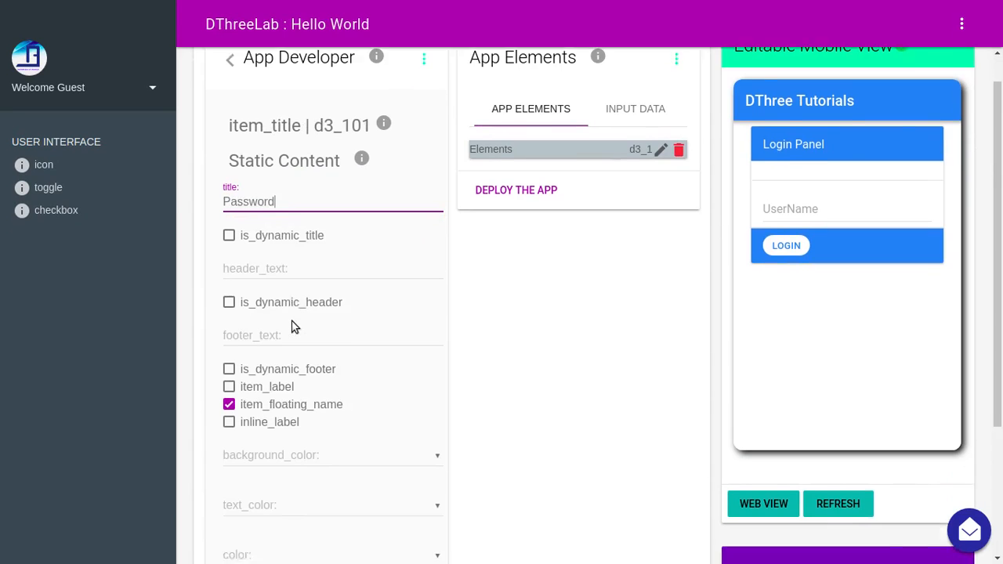
left_click(257, 465)
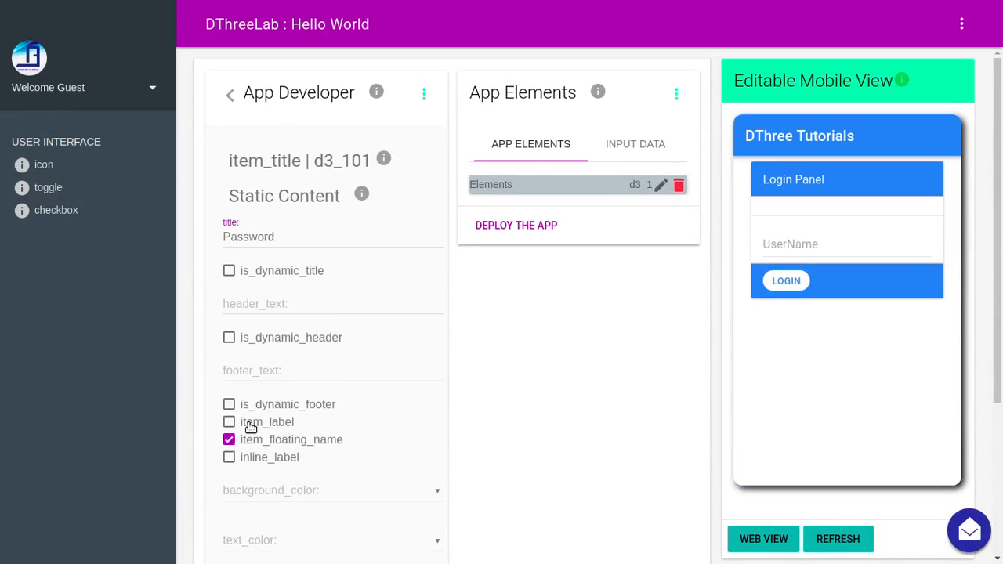
- Change the label of the input inside the Password item's form_input_wrap to "Password"
left_click(231, 96)
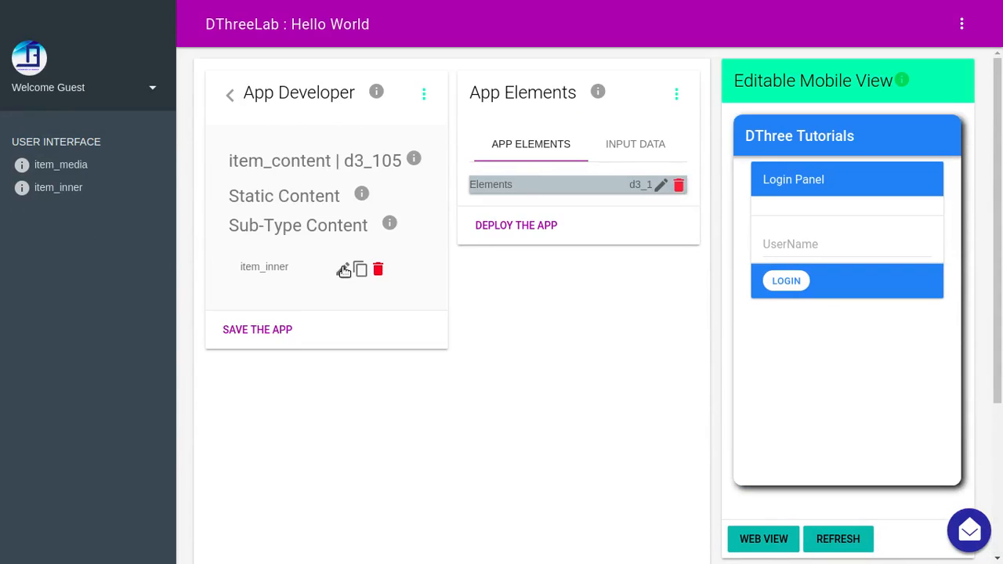
left_click(344, 270)
left_click(366, 309)
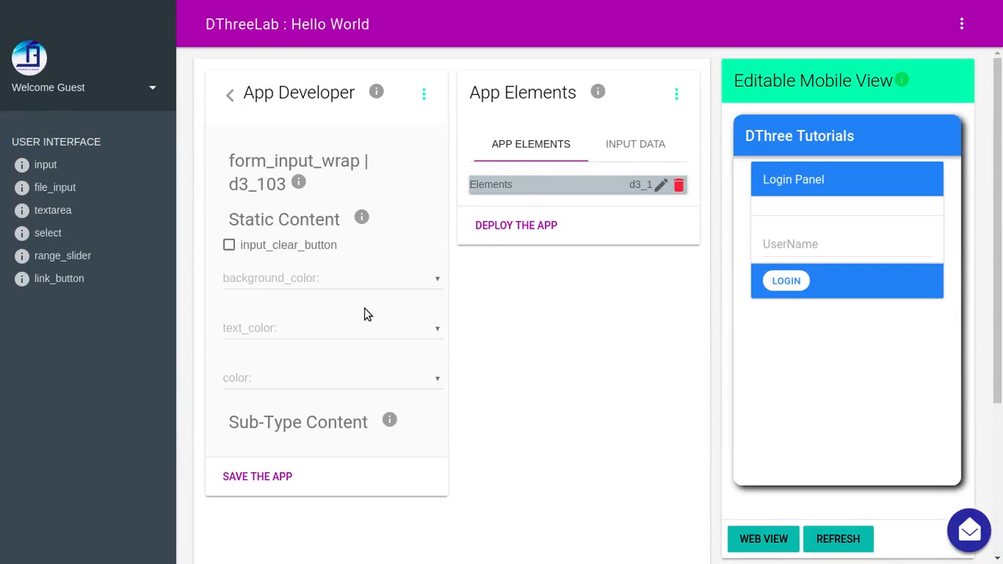
left_click(327, 433)
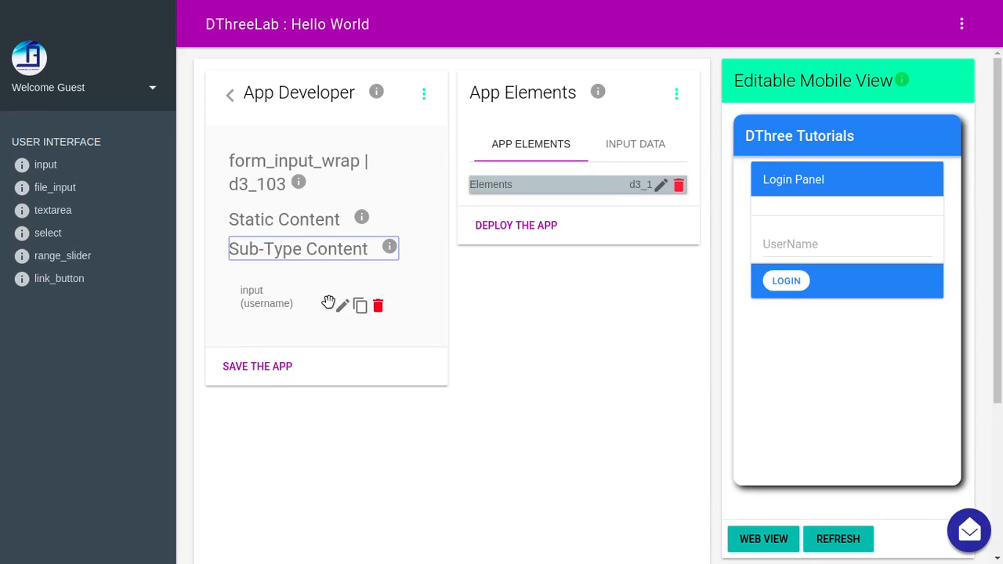
left_click(342, 308)
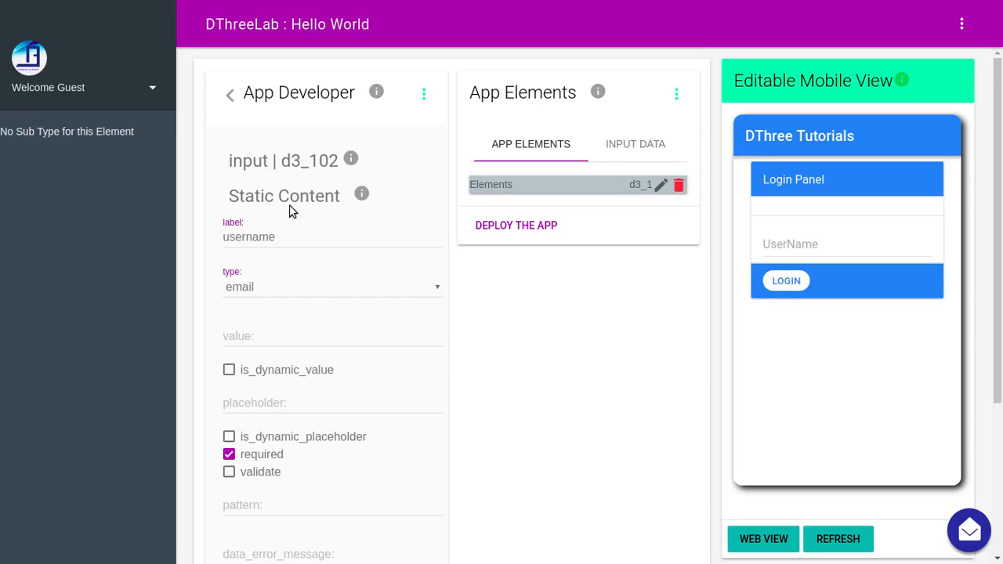
double_click(286, 240)
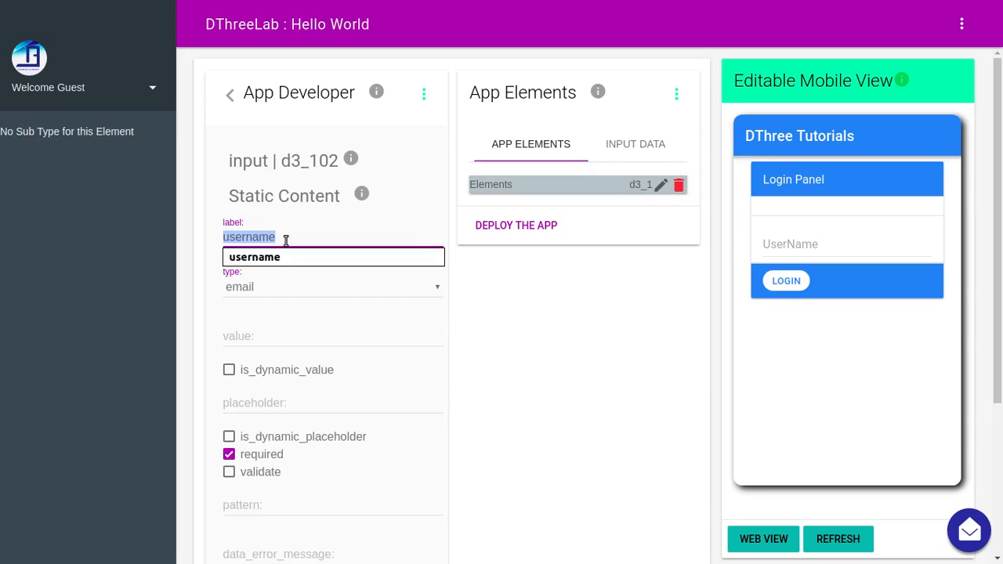
type("us")
type("rn")
key("BackSpace")
key("BackSpace")
key("BackSpace")
key("BackSpace")
key("BackSpace")
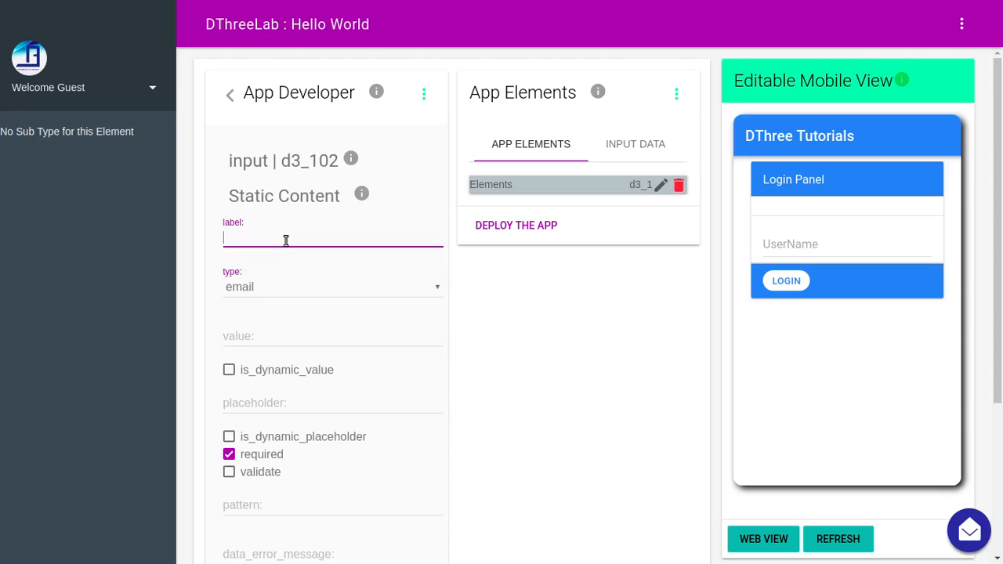
type("pa")
key("Down")
key("Return")
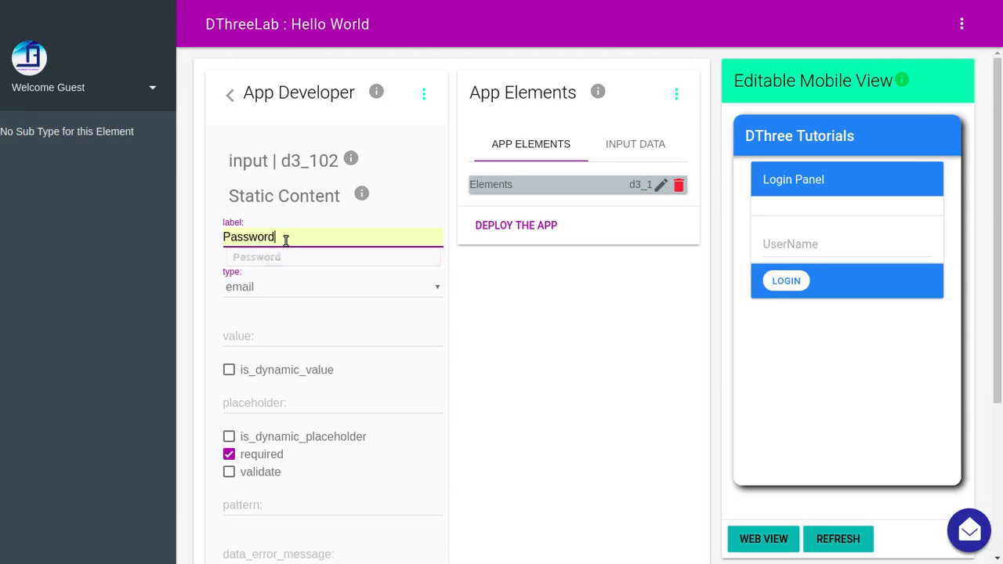
- Set the Password input's type to password and deploy the app
left_click(305, 290)
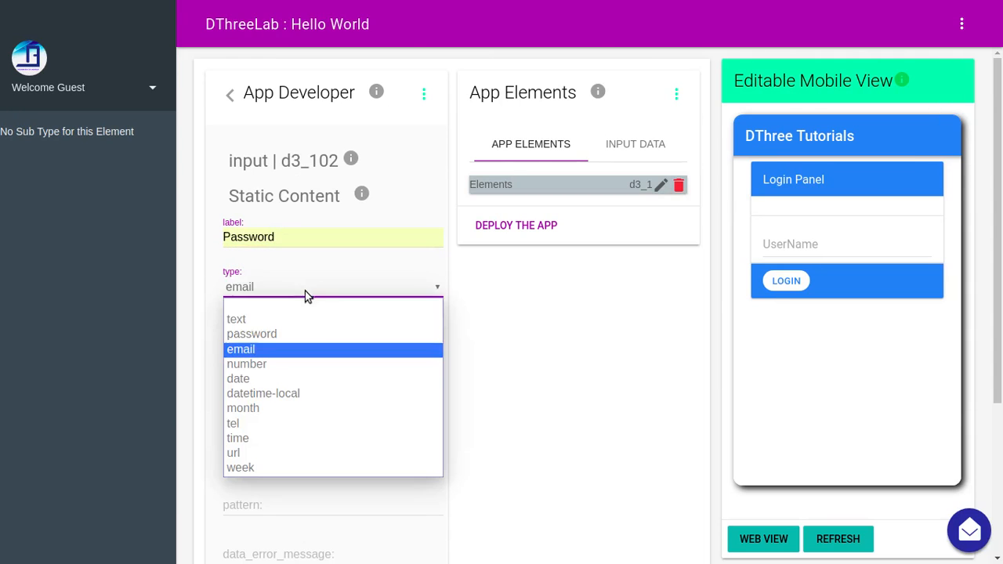
left_click(273, 334)
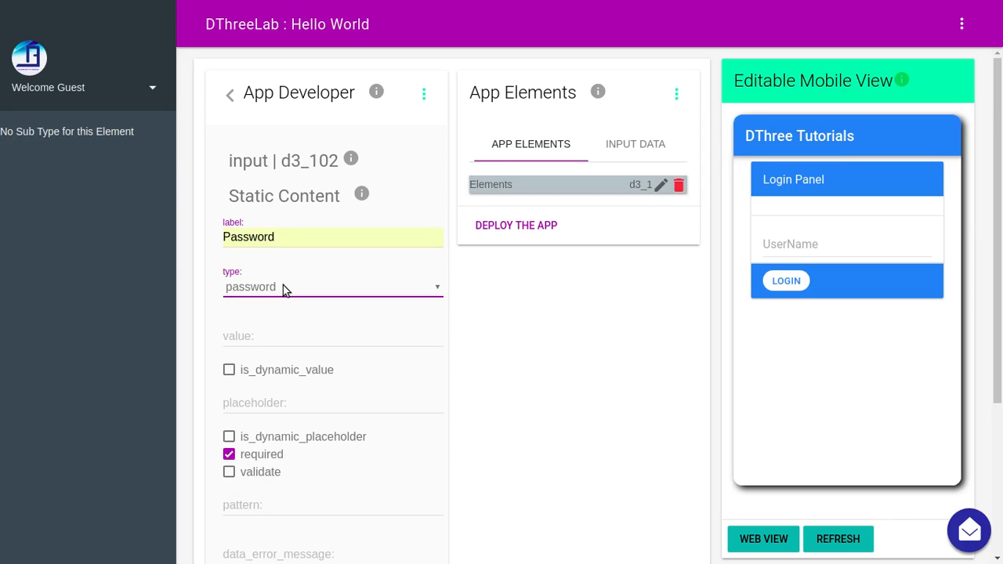
left_click(509, 225)
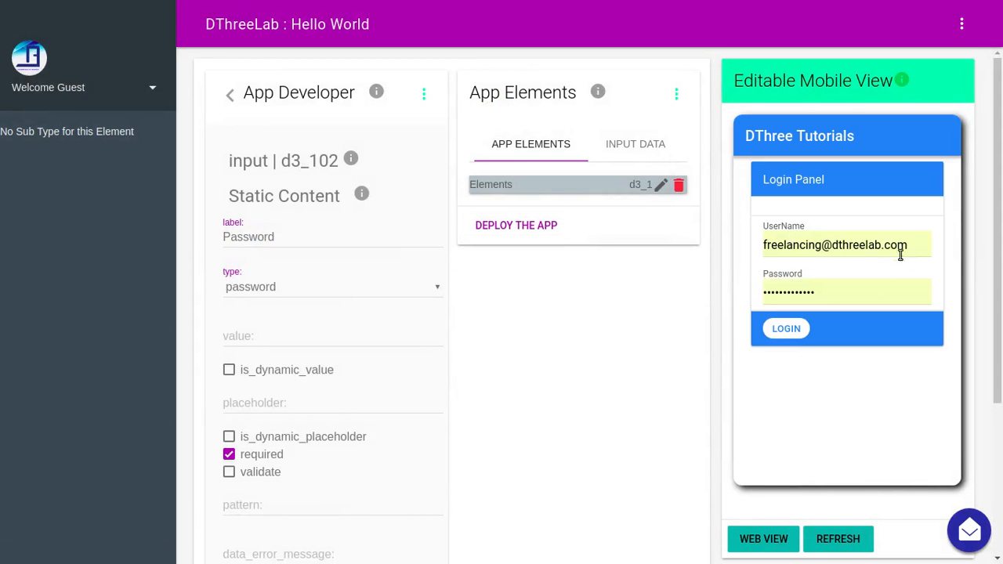
- Test editing the UserName field in the mobile preview by deleting most of the autofilled email address
left_click(906, 245)
triple_click(905, 245)
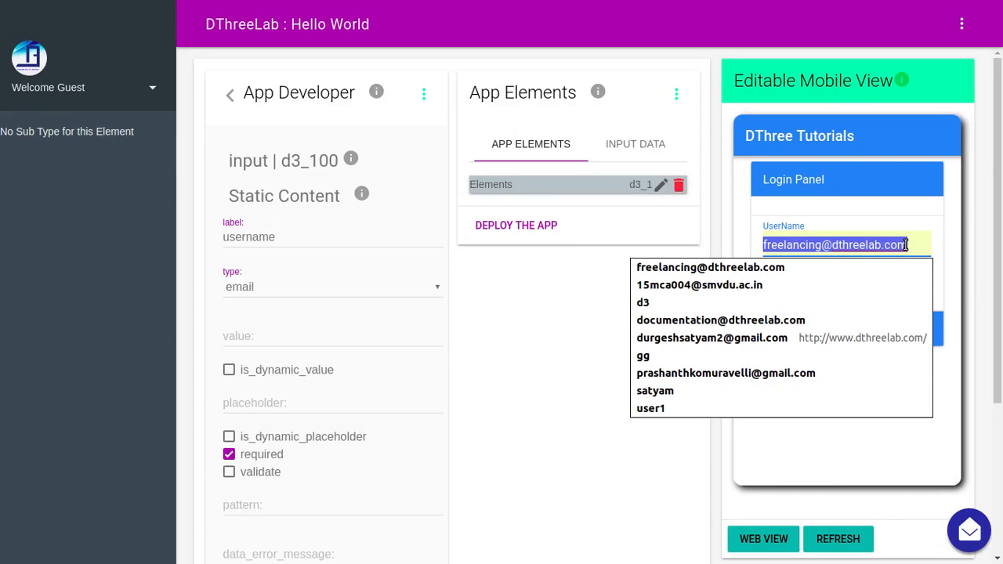
left_click(906, 245)
type("\\")
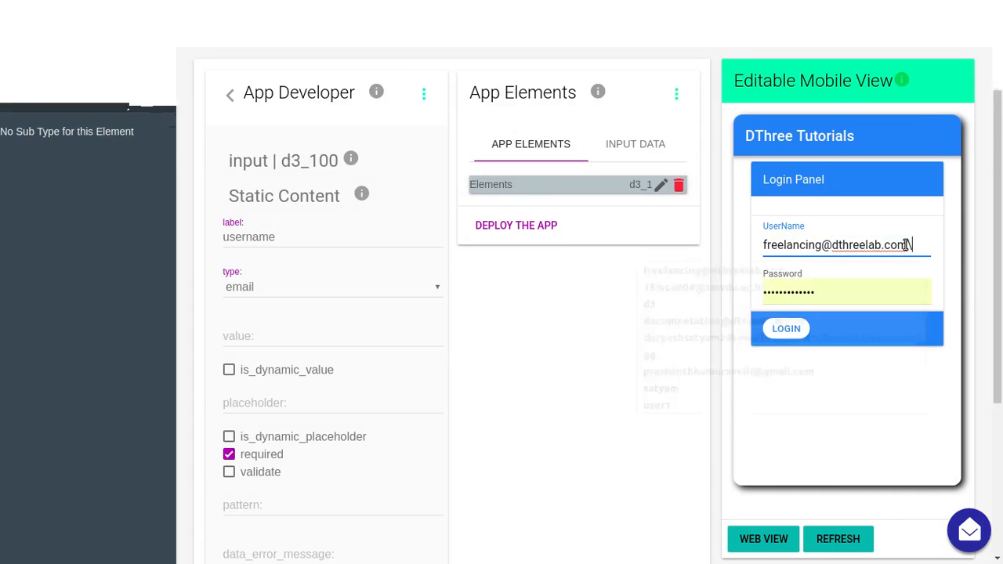
key("BackSpace")
key("BackSpace")
key("BackSpace")
key("BackSpace")
key("BackSpace")
key("BackSpace")
key("BackSpace")
key("BackSpace")
key("BackSpace")
key("BackSpace")
key("BackSpace")
key("BackSpace")
key("BackSpace")
key("BackSpace")
key("BackSpace")
key("BackSpace")
key("BackSpace")
key("BackSpace")
key("BackSpace")
key("BackSpace")
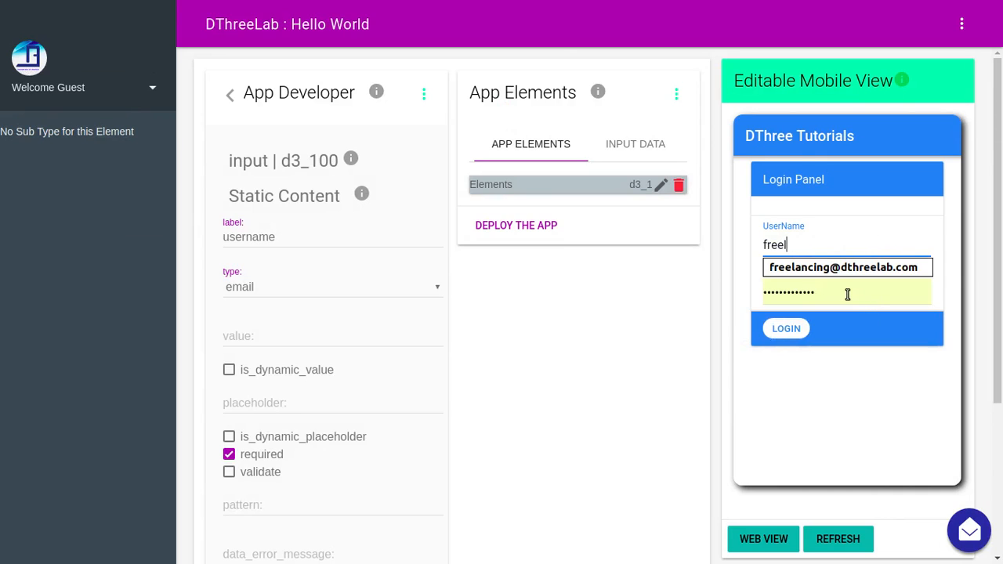
- Test the masked Password field in the mobile preview by deleting and entering password characters, and return to the UserName field
left_click(846, 293)
key("BackSpace")
key("BackSpace")
key("BackSpace")
key("BackSpace")
key("BackSpace")
key("BackSpace")
key("BackSpace")
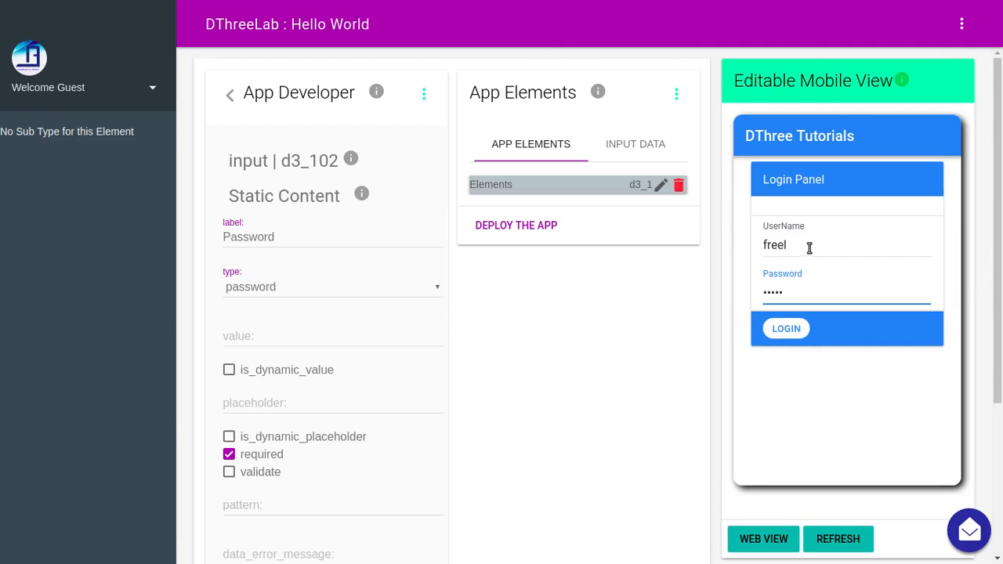
mouse_move(805, 246)
type("•")
left_click(806, 245)
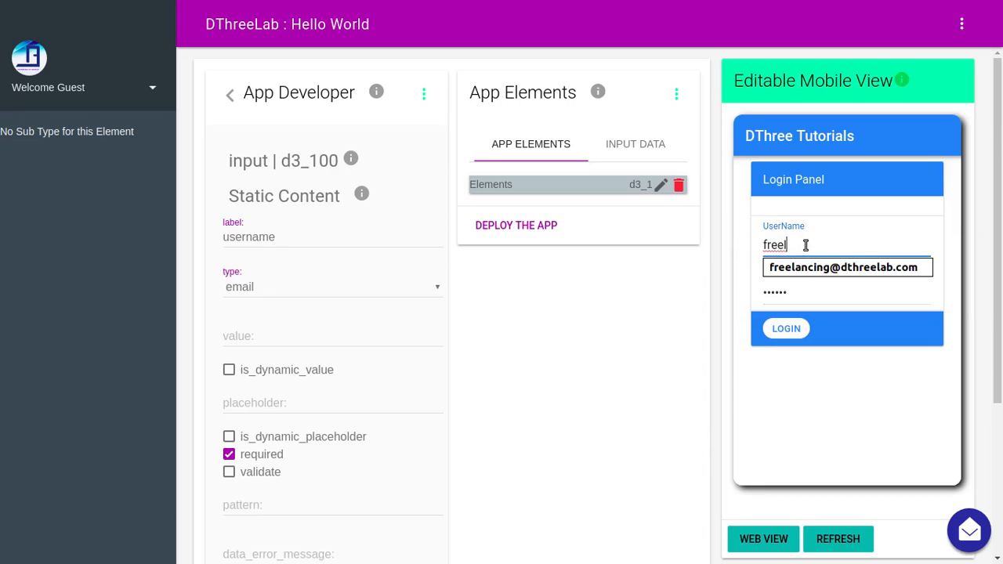
- Test the mobile preview's UserName field with an altered email, and refill the login fields from the saved email suggestion
type("@hf")
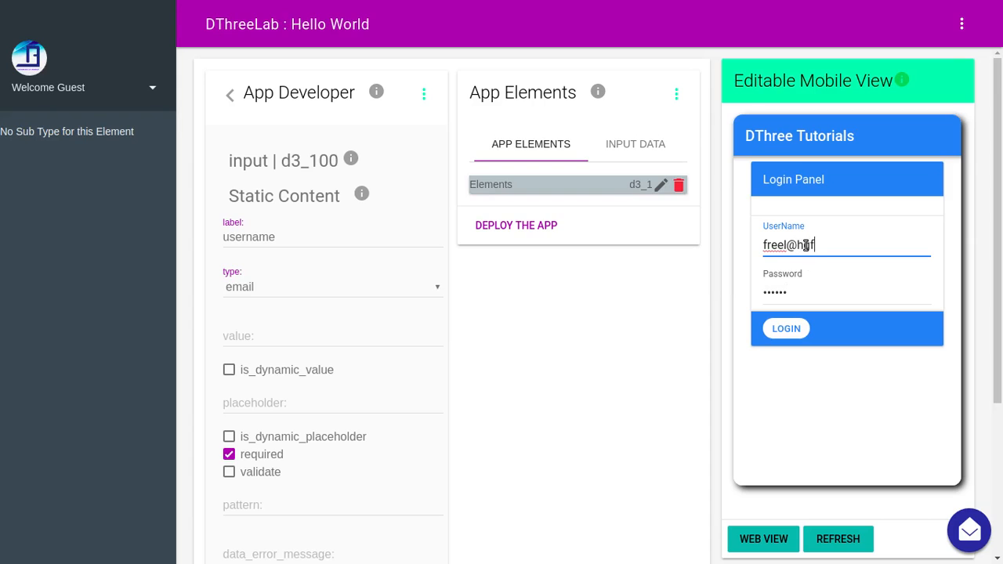
key("BackSpace")
key("BackSpace")
key("BackSpace")
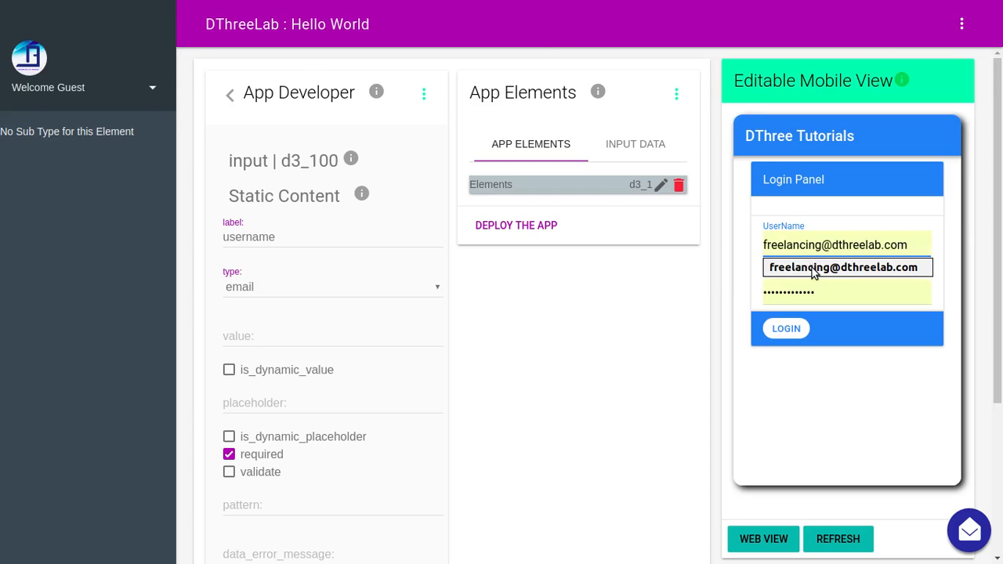
left_click(812, 267)
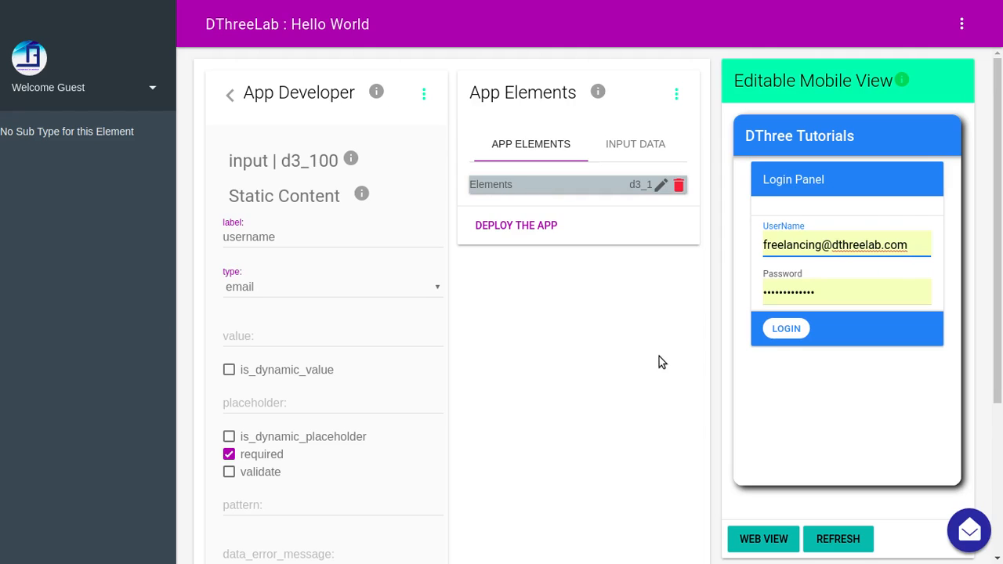
- Enable no_hairlines on the list_view that holds the username and Password items, and deploy the app
left_click(876, 225)
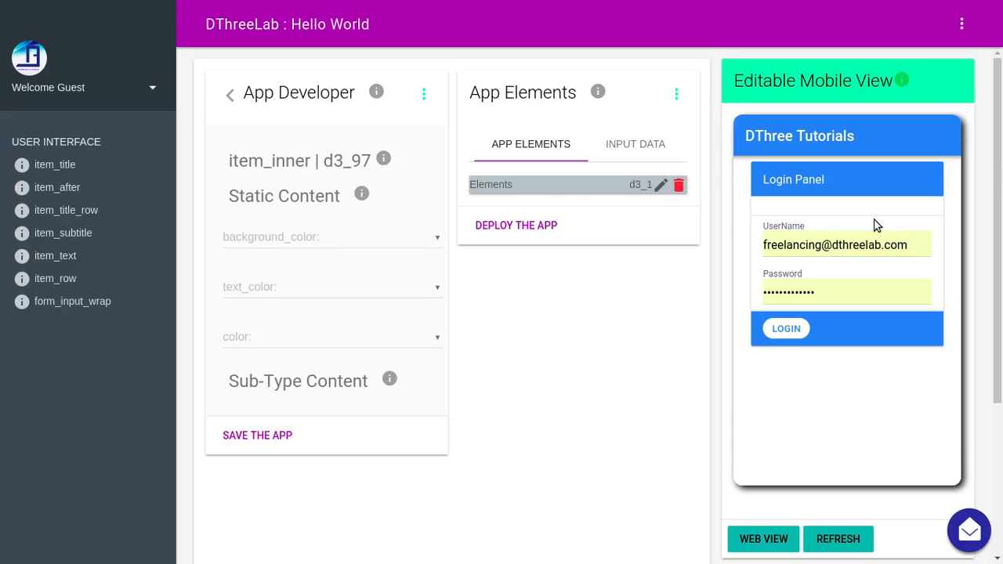
left_click(232, 95)
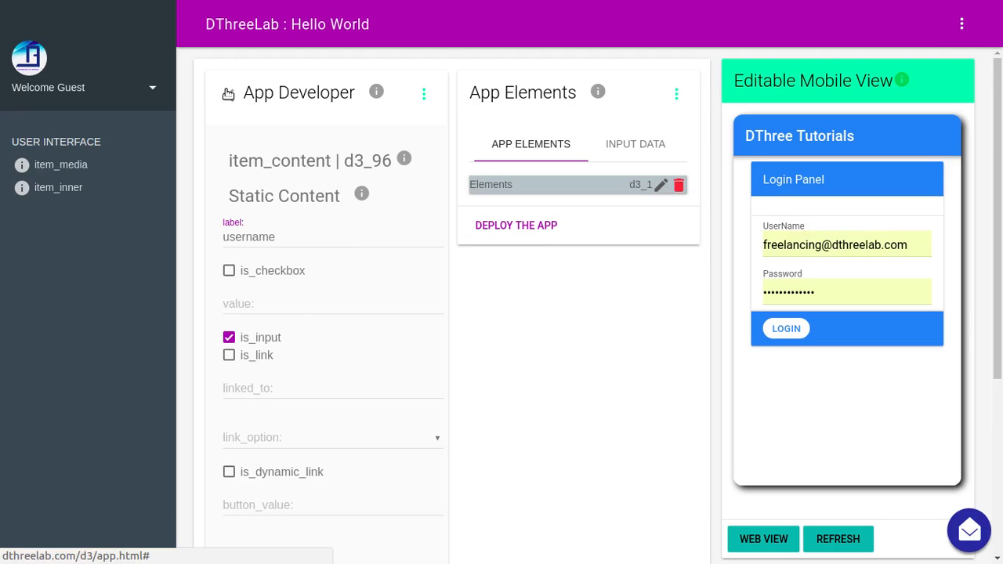
left_click(229, 94)
left_click(289, 196)
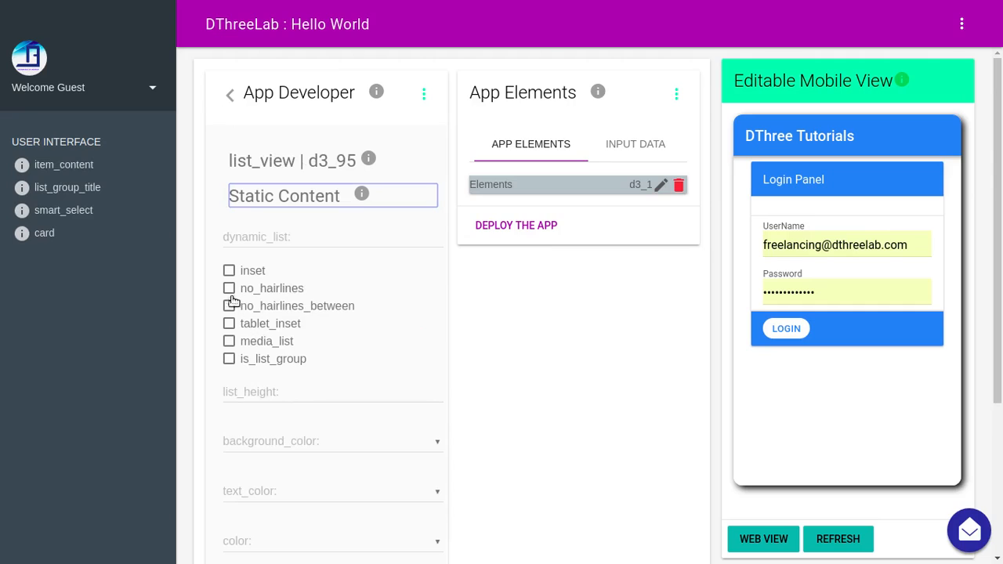
left_click(229, 289)
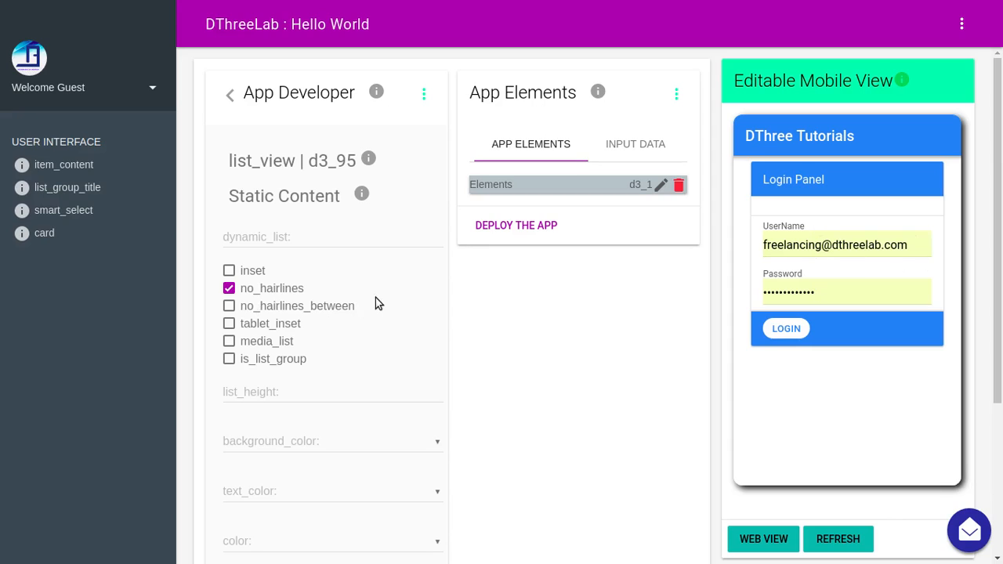
left_click(517, 226)
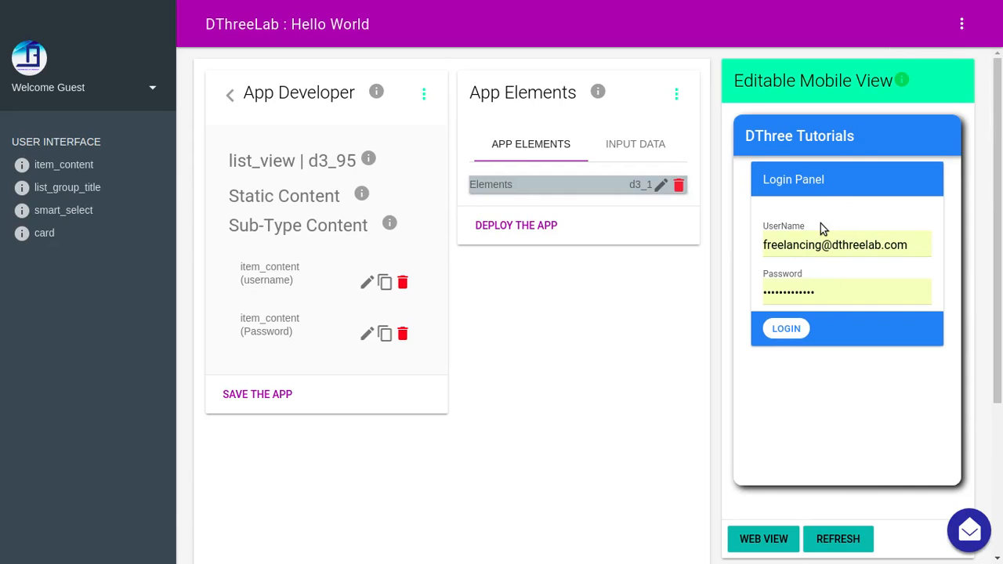
- Add a padding_height element below the form in the Login Panel's card_content
left_click(820, 310)
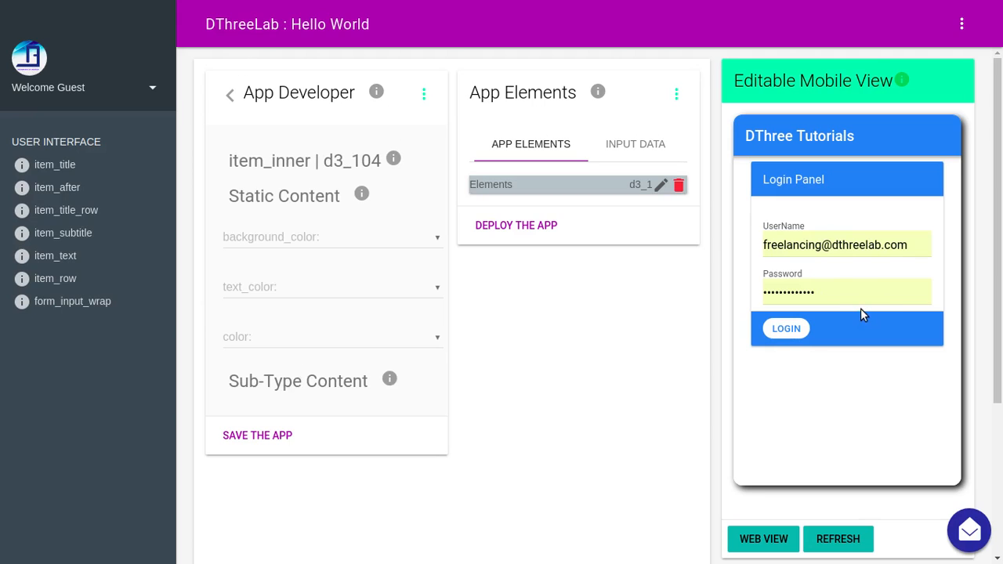
left_click(231, 94)
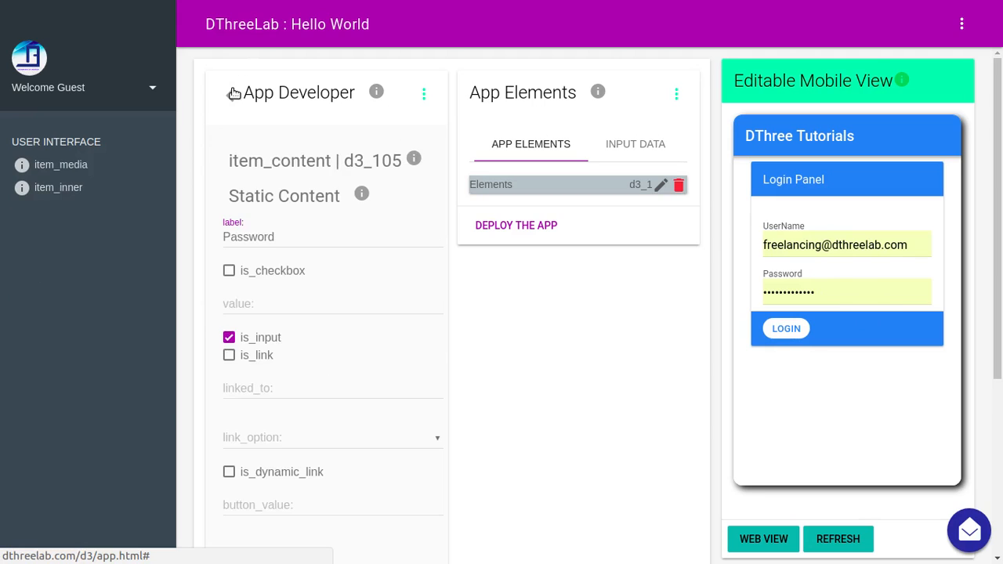
left_click(234, 94)
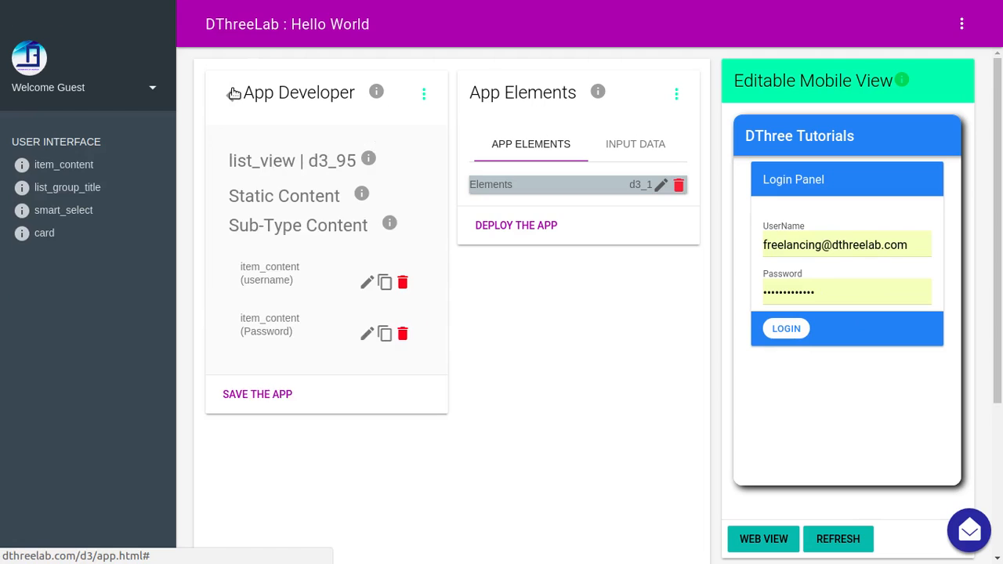
left_click(233, 94)
left_click(234, 94)
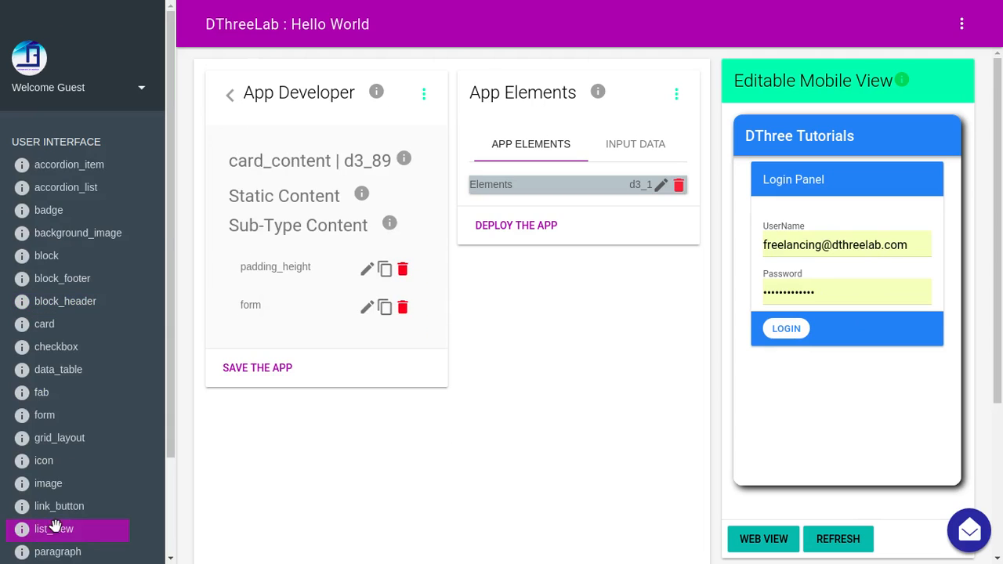
scroll(55, 524, "down", 3)
left_click_drag(45, 457, 294, 324)
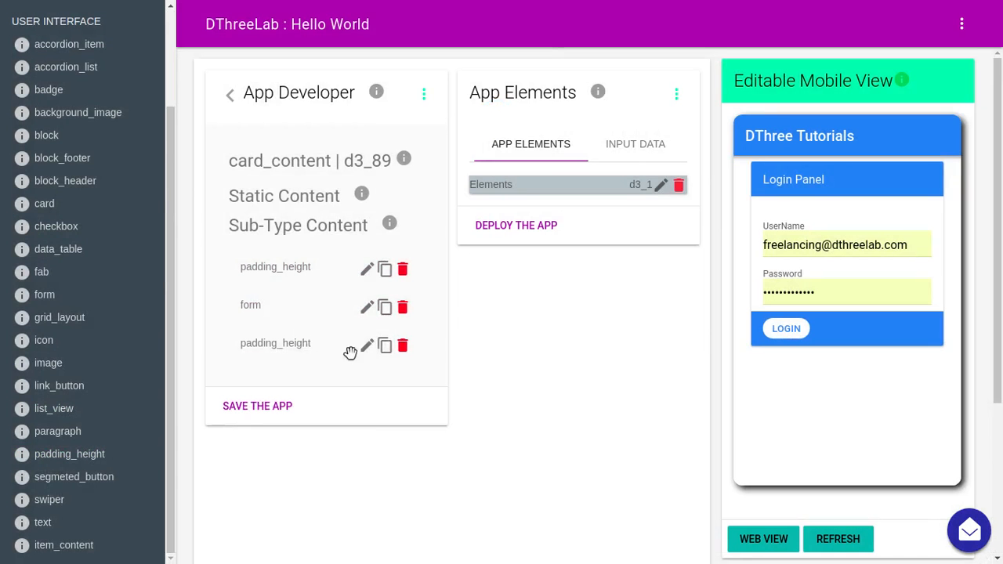
- Set the height of the padding_height below the form to 5 and save the app
left_click(365, 346)
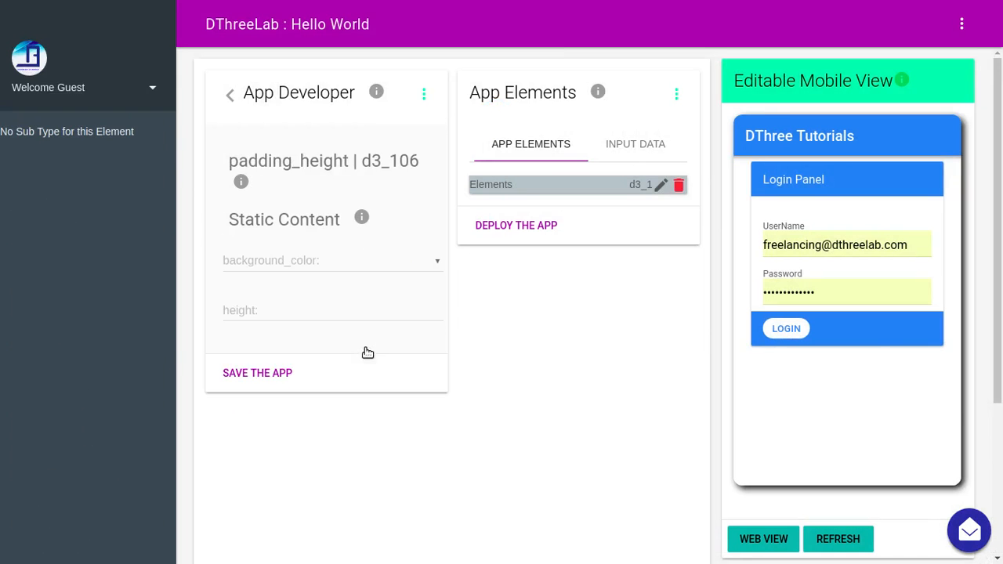
left_click(264, 312)
type("5")
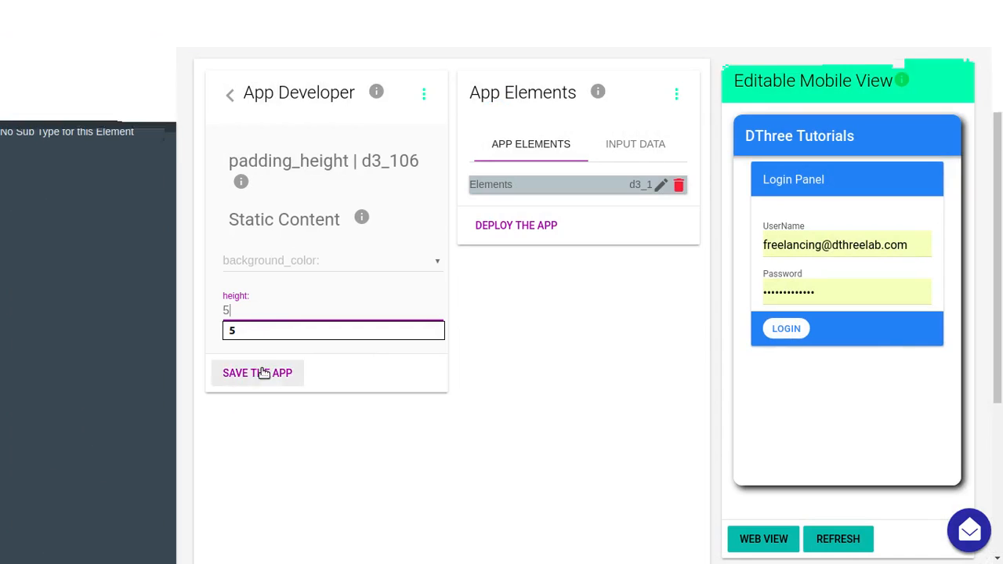
left_click(260, 373)
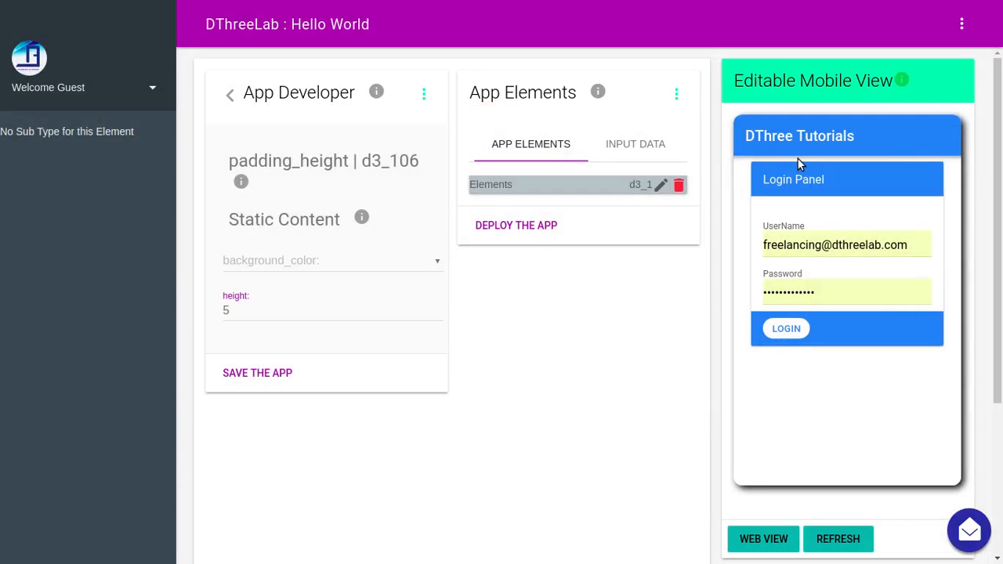
- Add a padding_height element above the grid_layout in page_contents and open it for editing
left_click(799, 163)
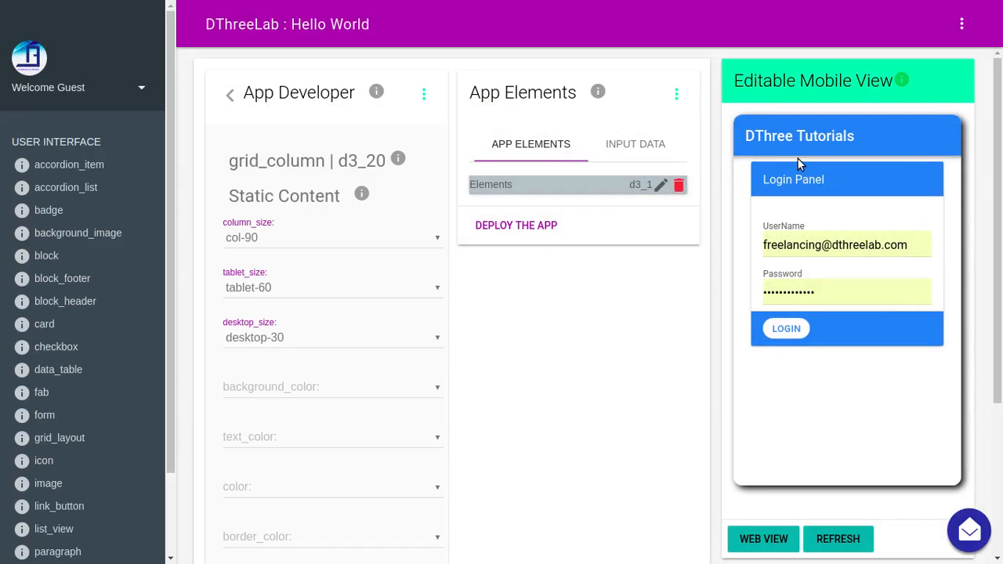
left_click(228, 97)
left_click(227, 97)
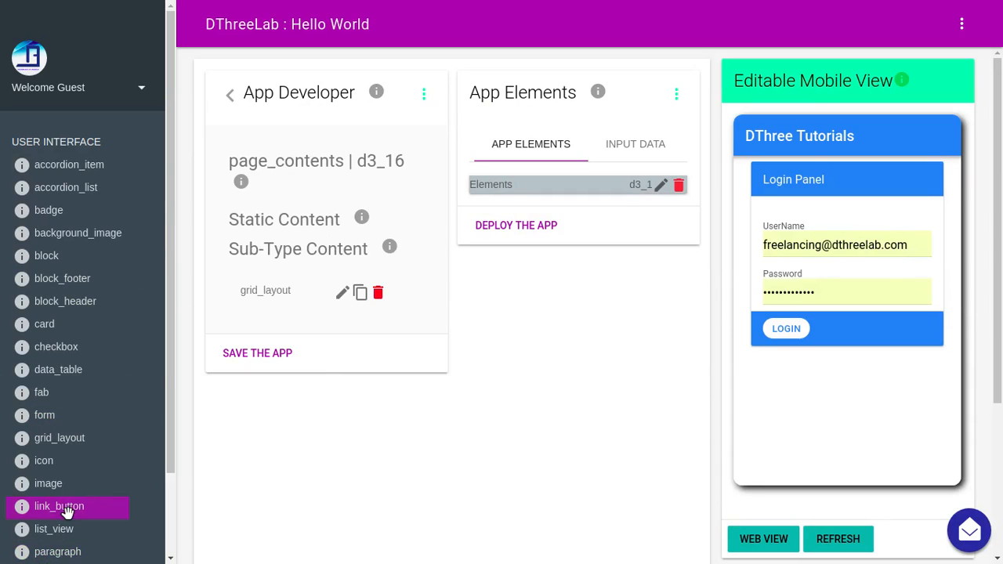
scroll(63, 518, "down", 2)
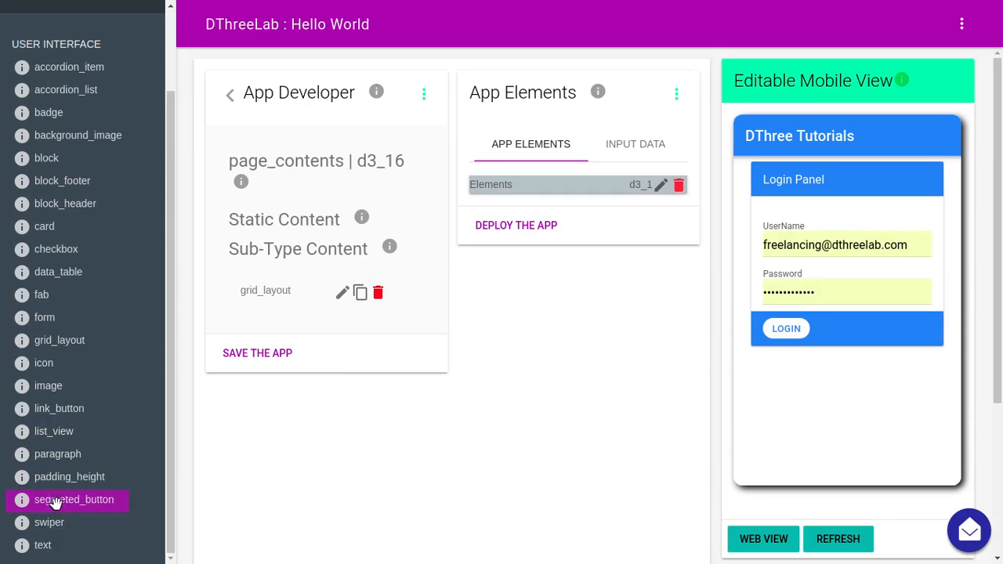
left_click_drag(55, 480, 296, 282)
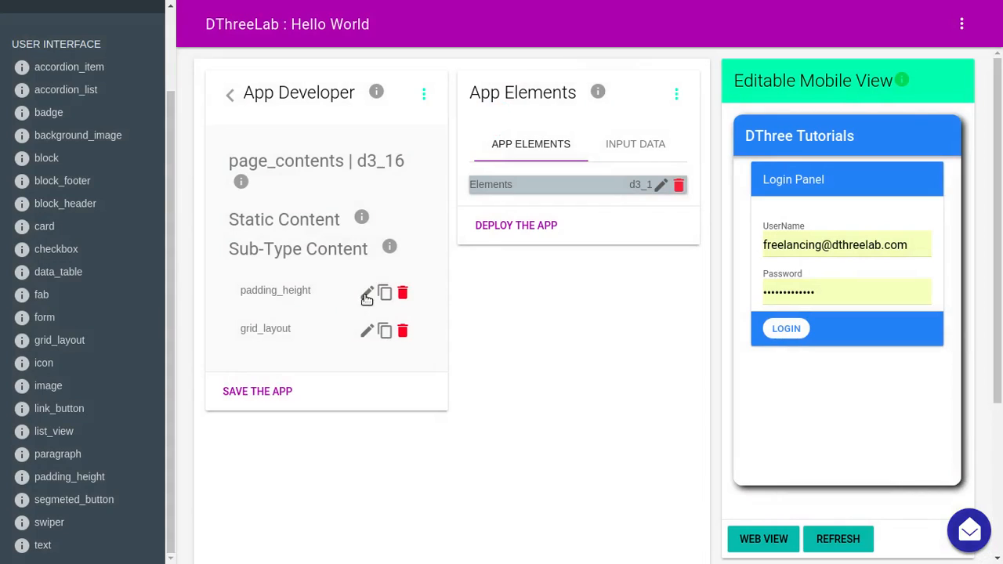
left_click(365, 293)
- Try a height of 25 for the padding_height above the grid_layout and deploy the app
left_click(275, 307)
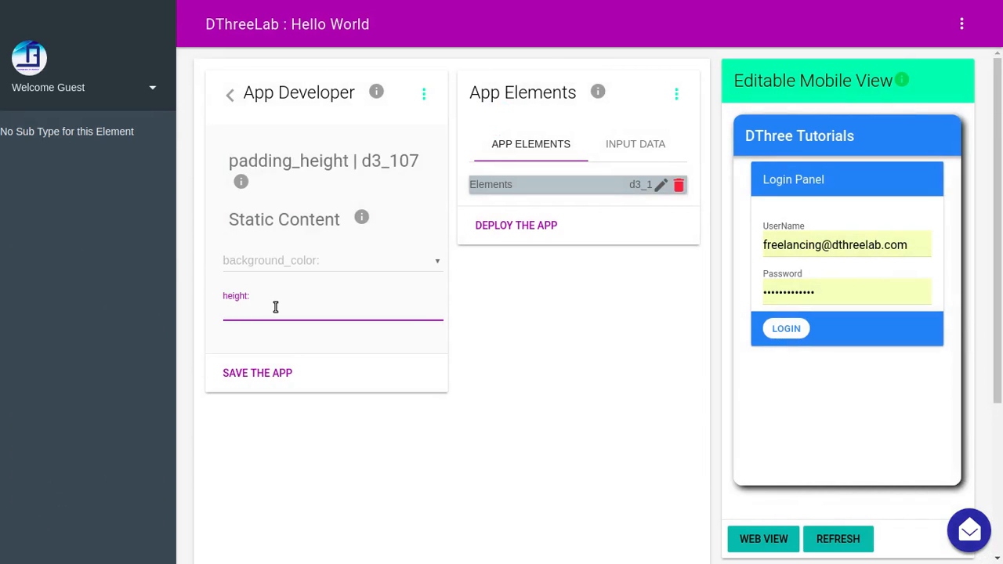
type("25")
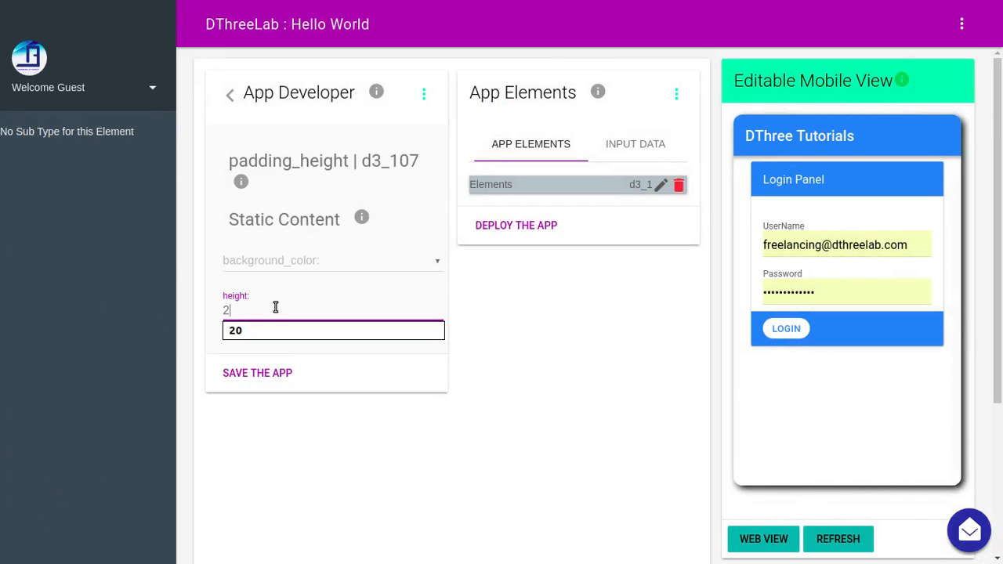
left_click(509, 229)
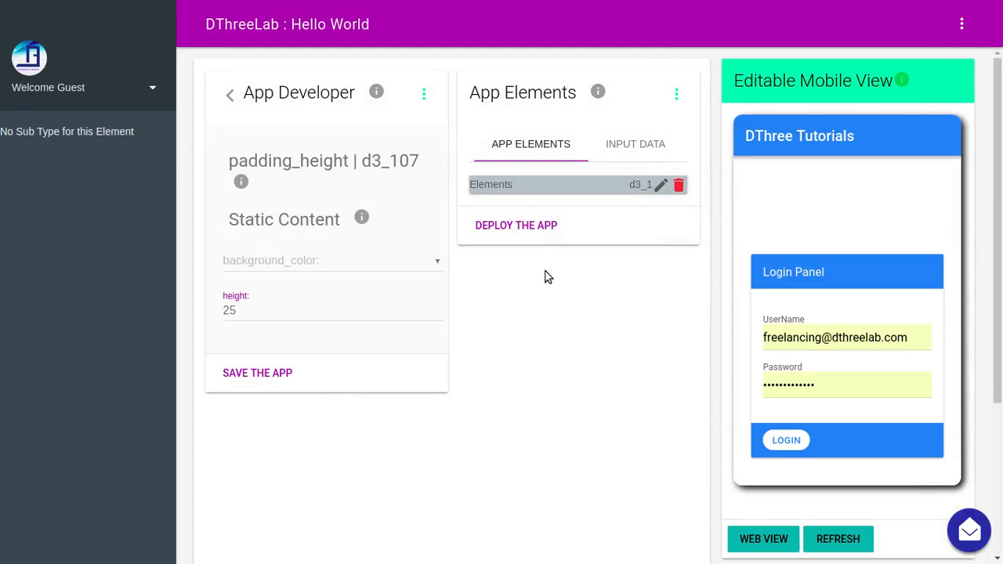
- Change the height of the padding_height above the grid_layout to 10 and redeploy the app
double_click(257, 307)
type("10")
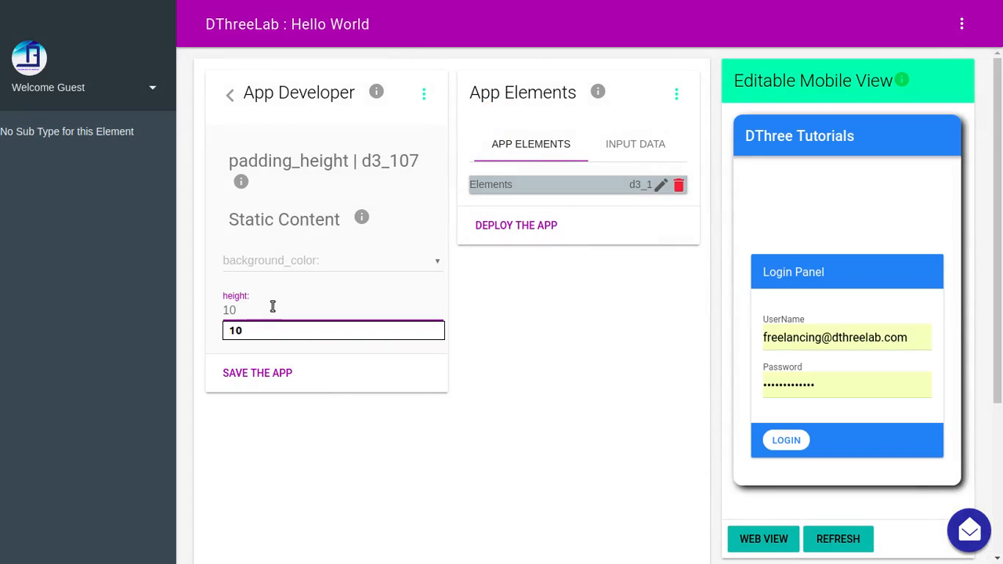
left_click(502, 226)
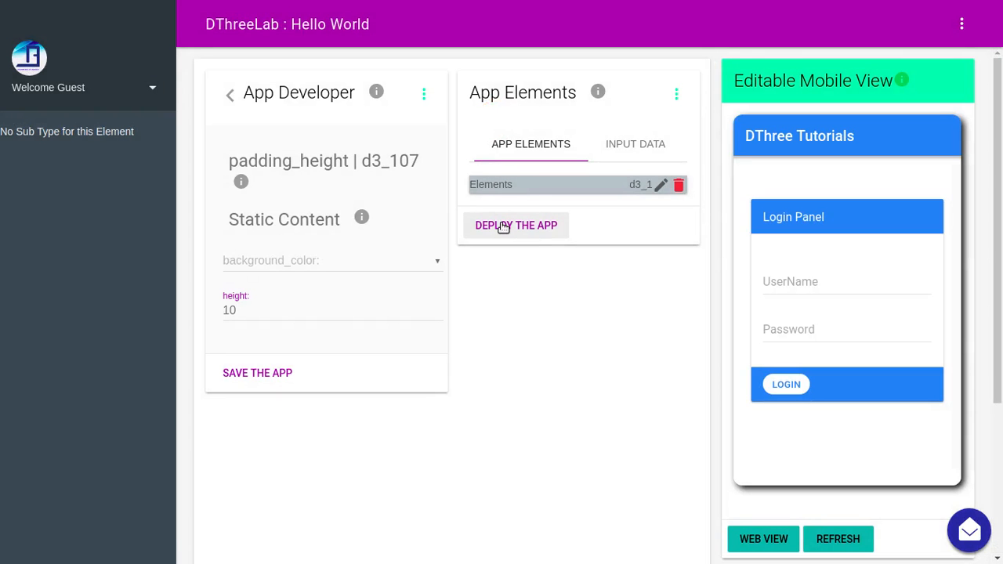
- Set the page_contents padding_height's height to 12 and deploy the app
left_click(246, 312)
type("12")
left_click(509, 224)
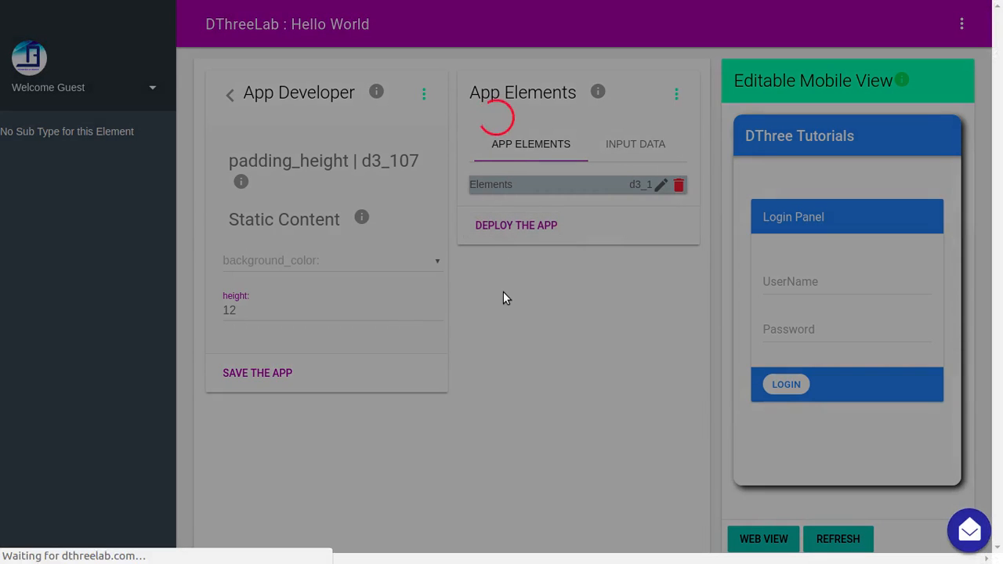